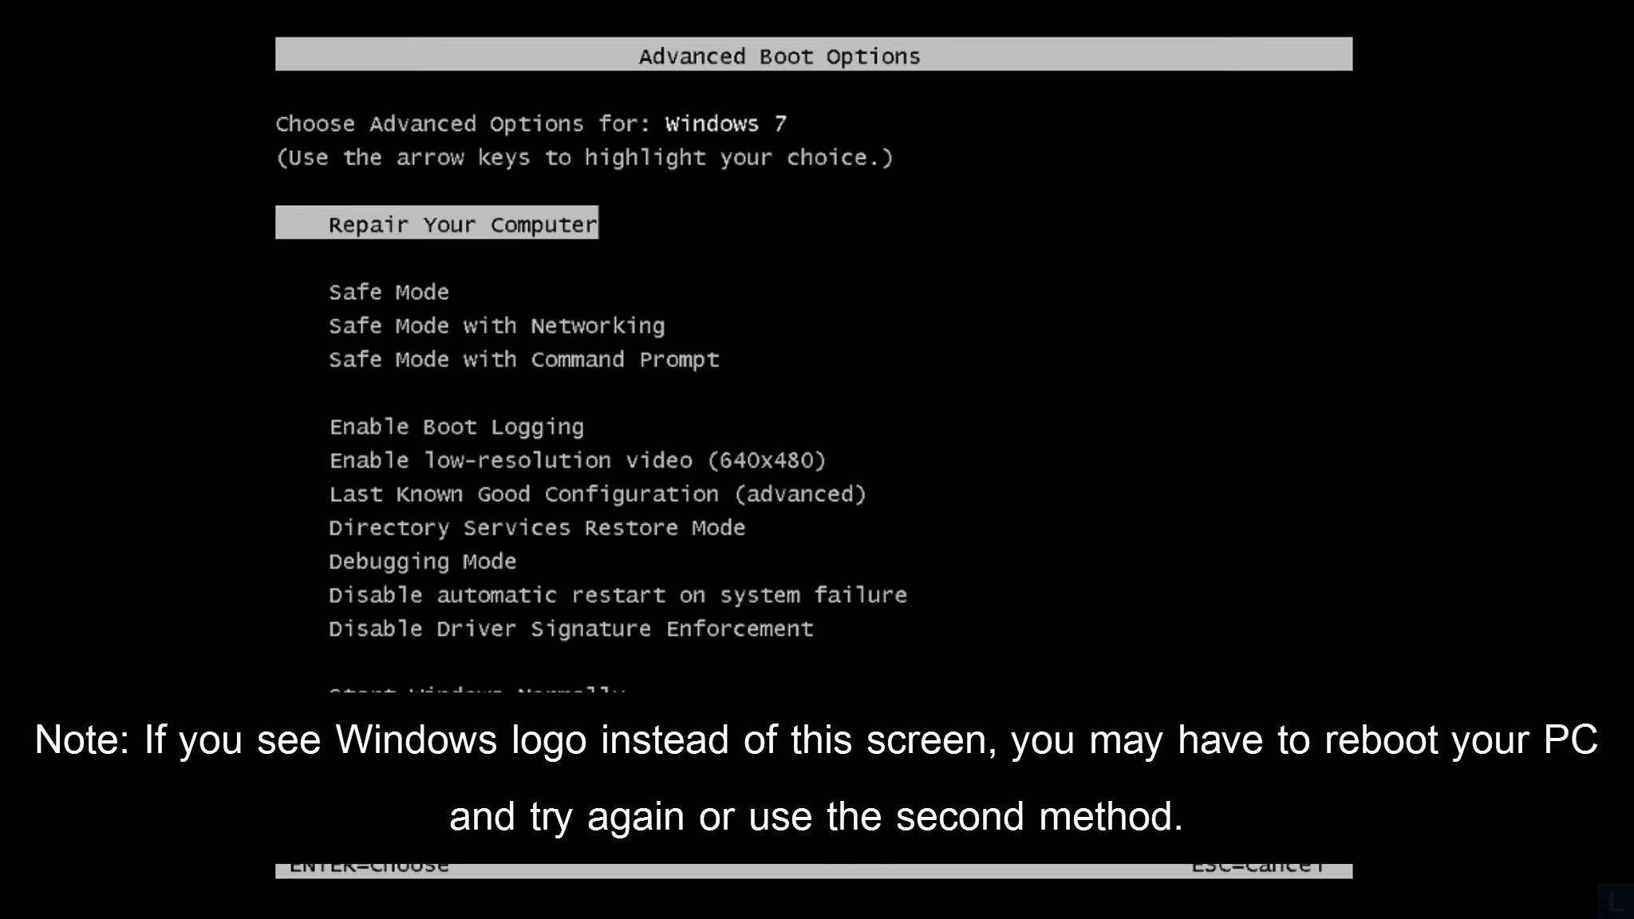
Step: Browse the Safe Mode variants in Advanced Boot Options and settle on plain Safe Mode
{"action": "key", "text": "Down"}
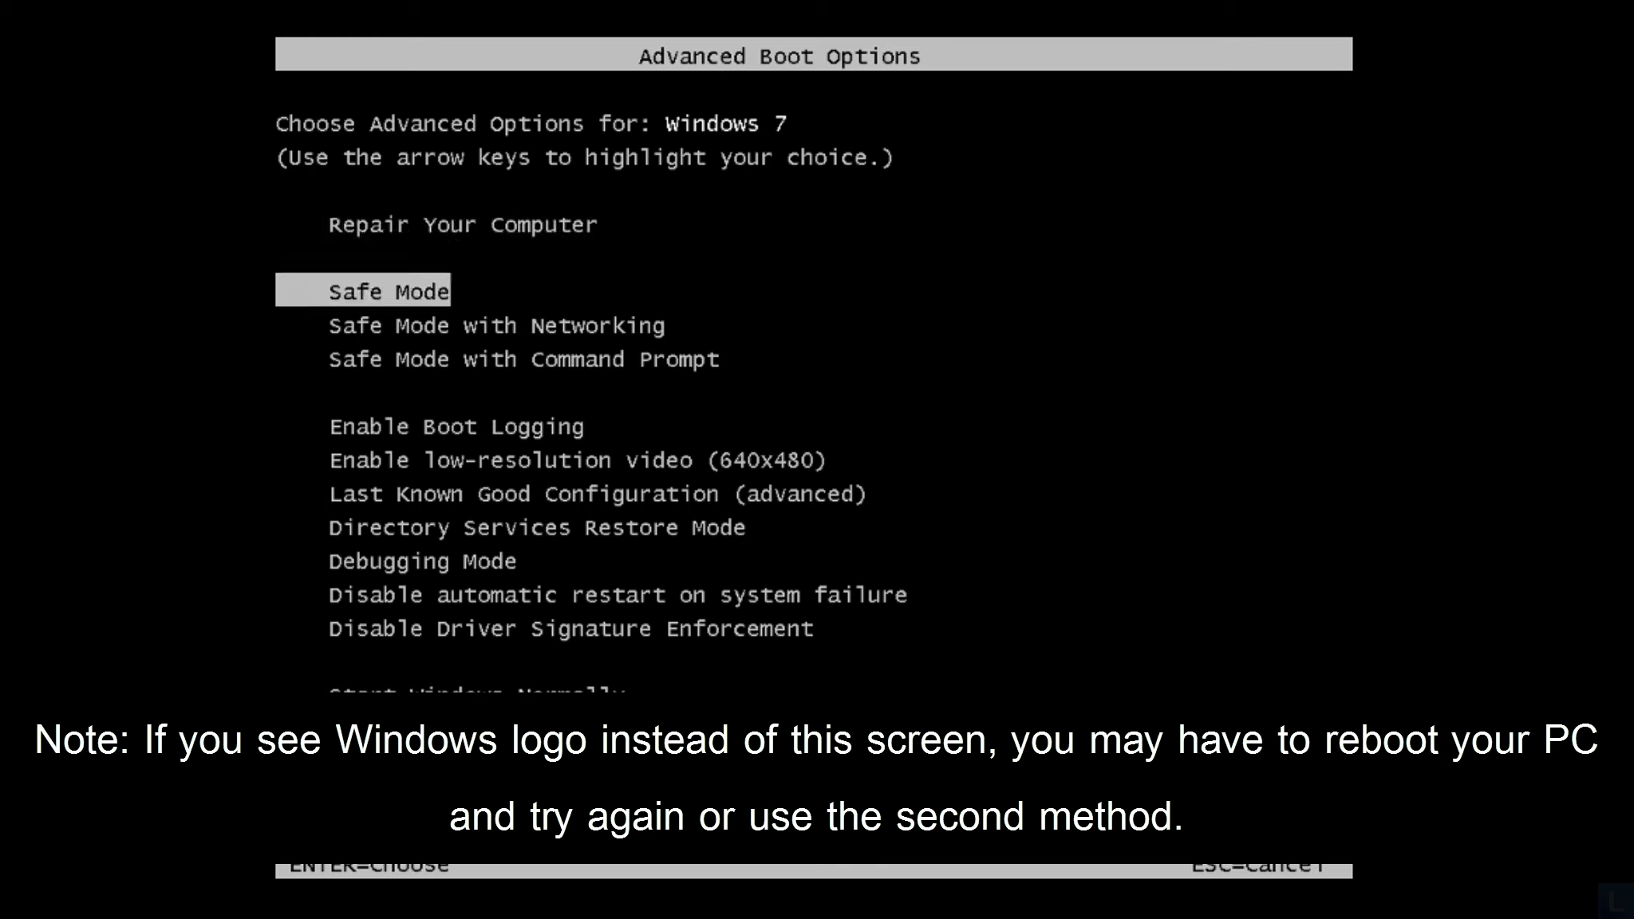
{"action": "key", "text": "Down"}
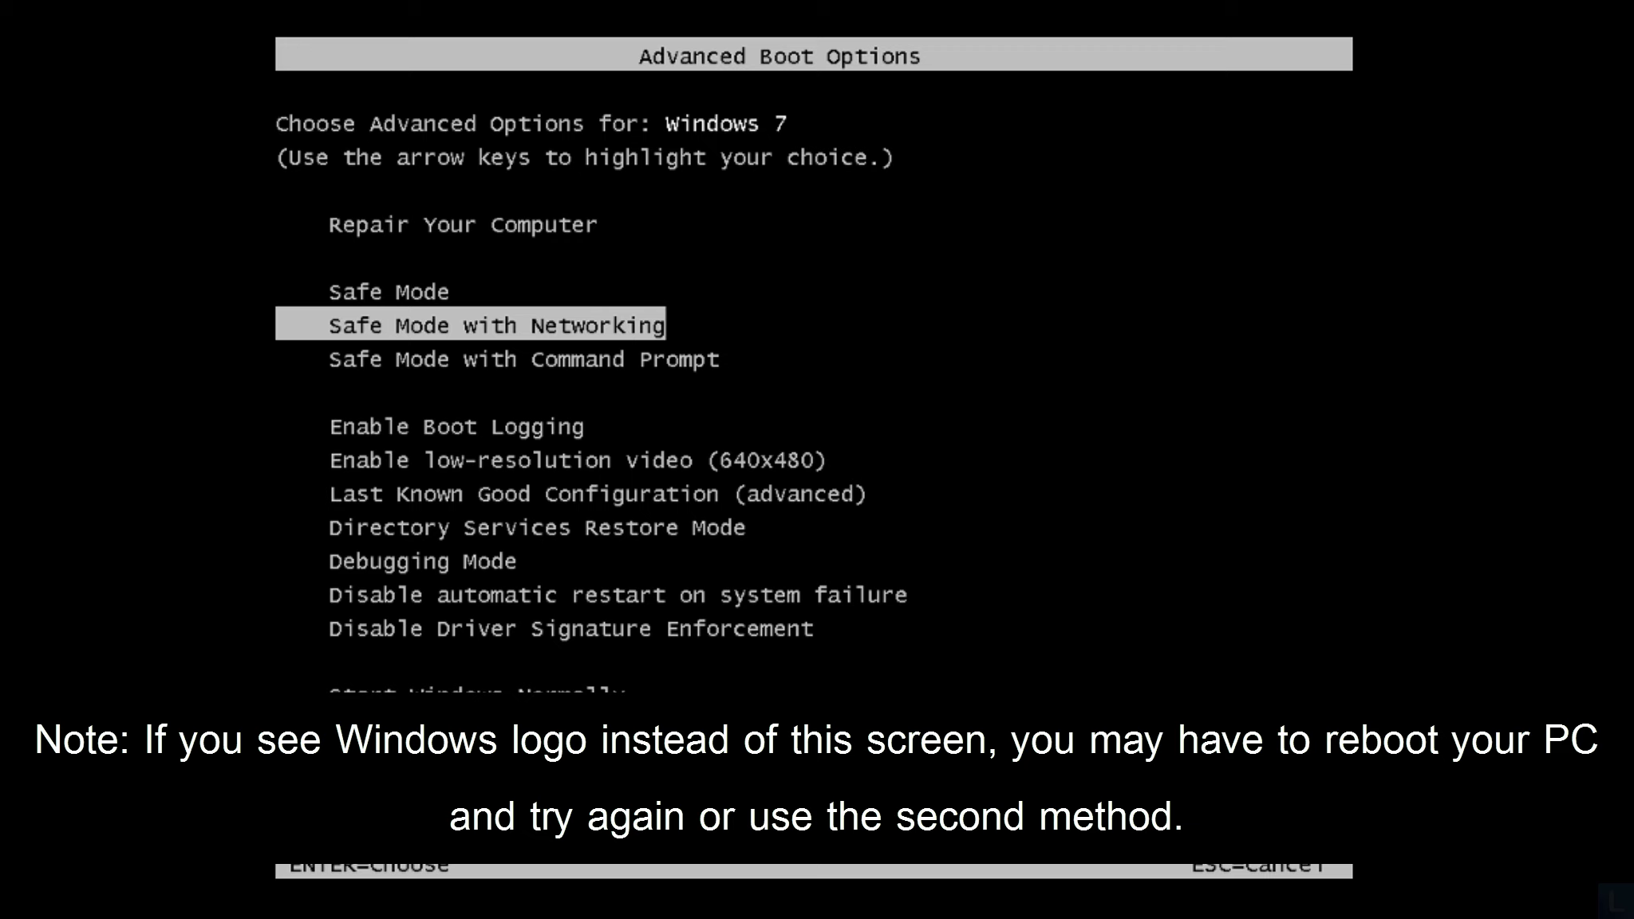
{"action": "key", "text": "Down"}
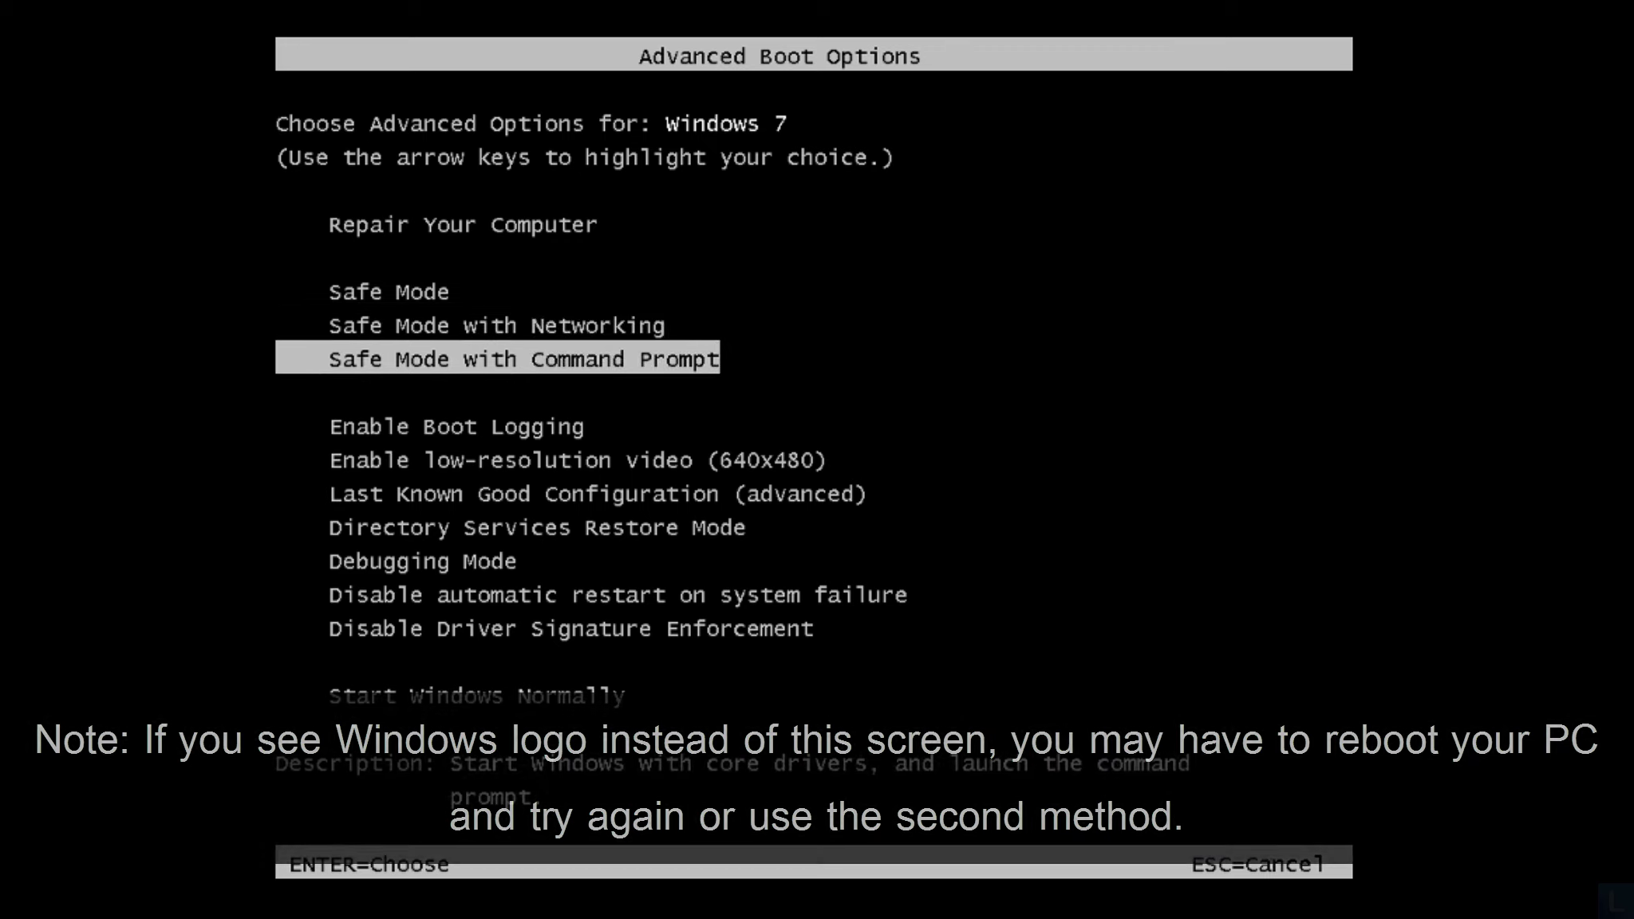
{"action": "key", "text": "Up"}
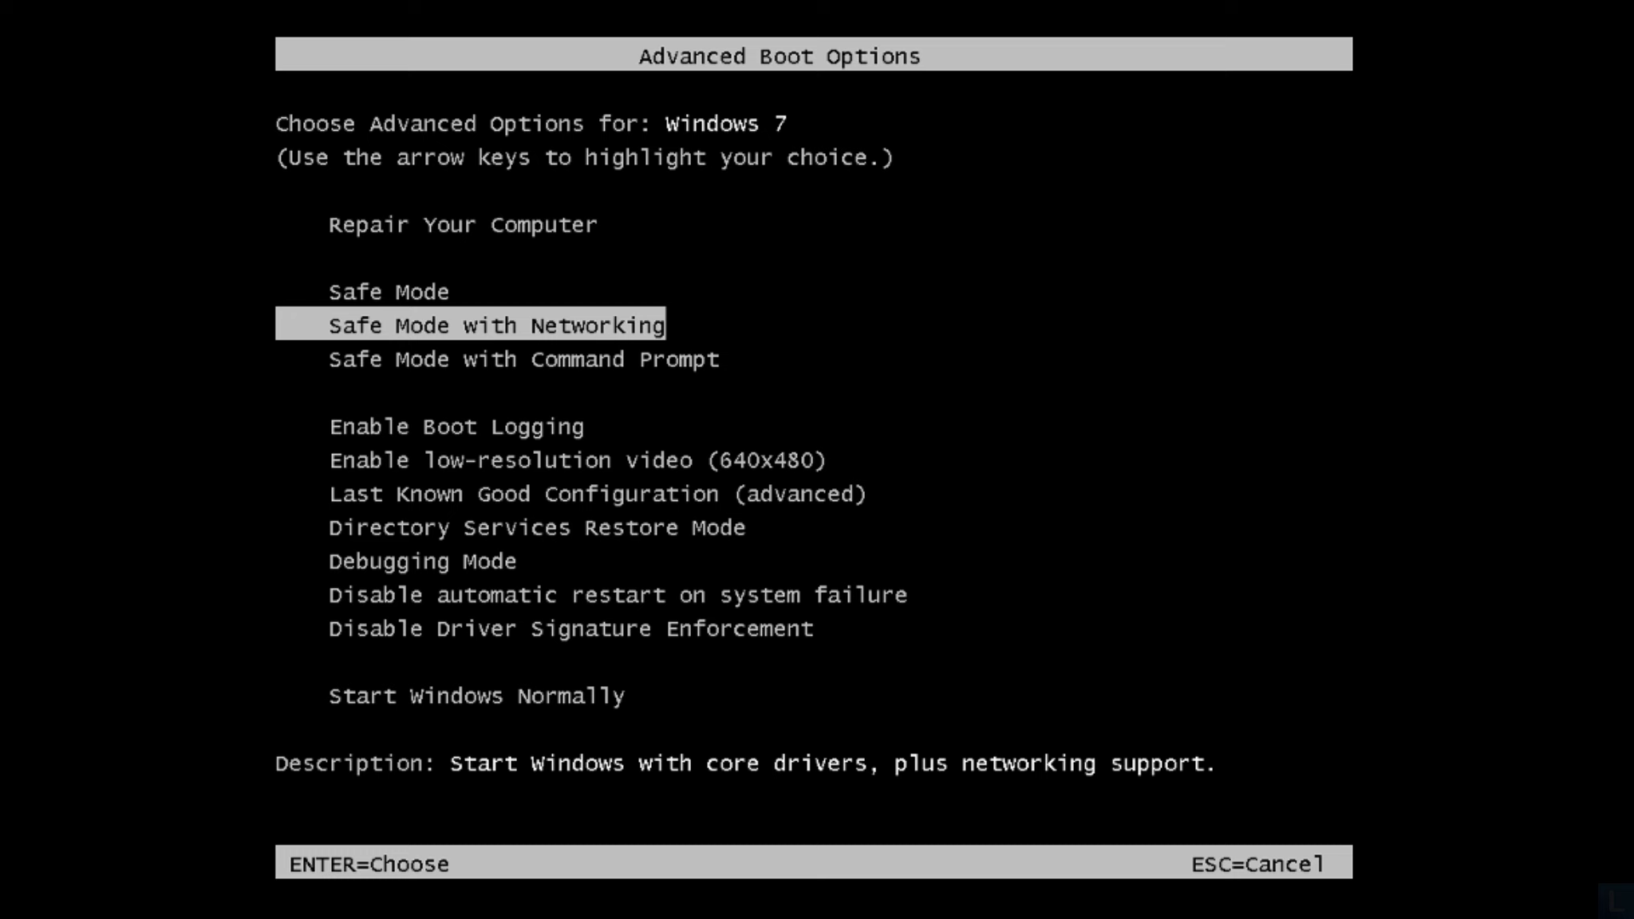
{"action": "key", "text": "Up"}
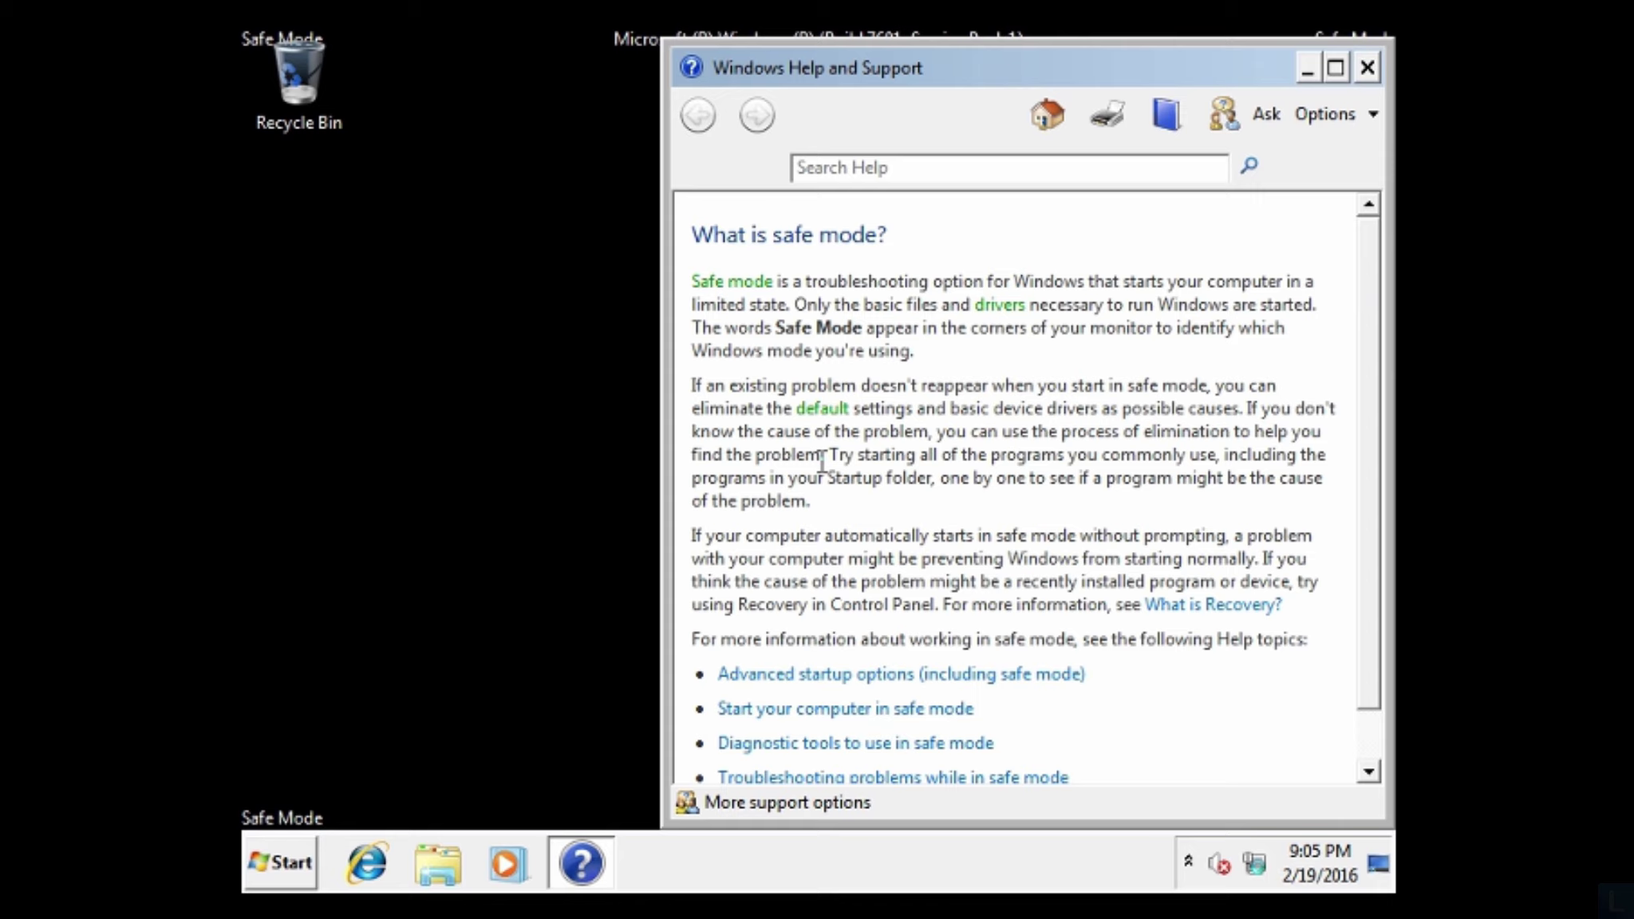
Step: Close Windows Help and Support, then restart the computer from the Start menu's Shut down options
{"action": "left_click", "coordinate": [1377, 74]}
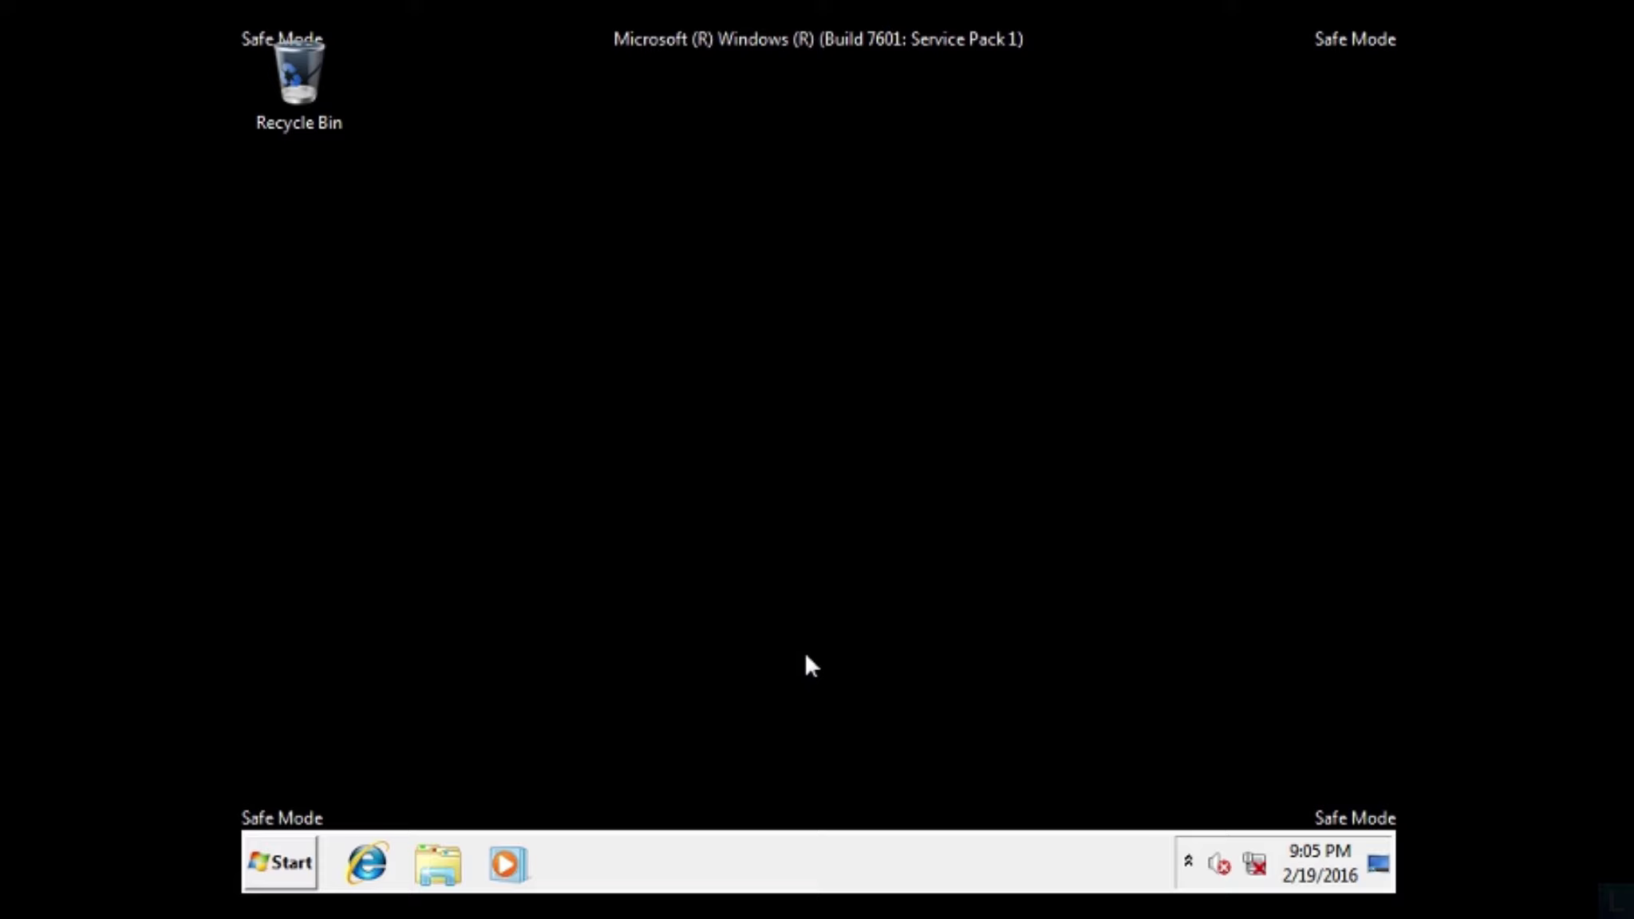
{"action": "left_click", "coordinate": [309, 867]}
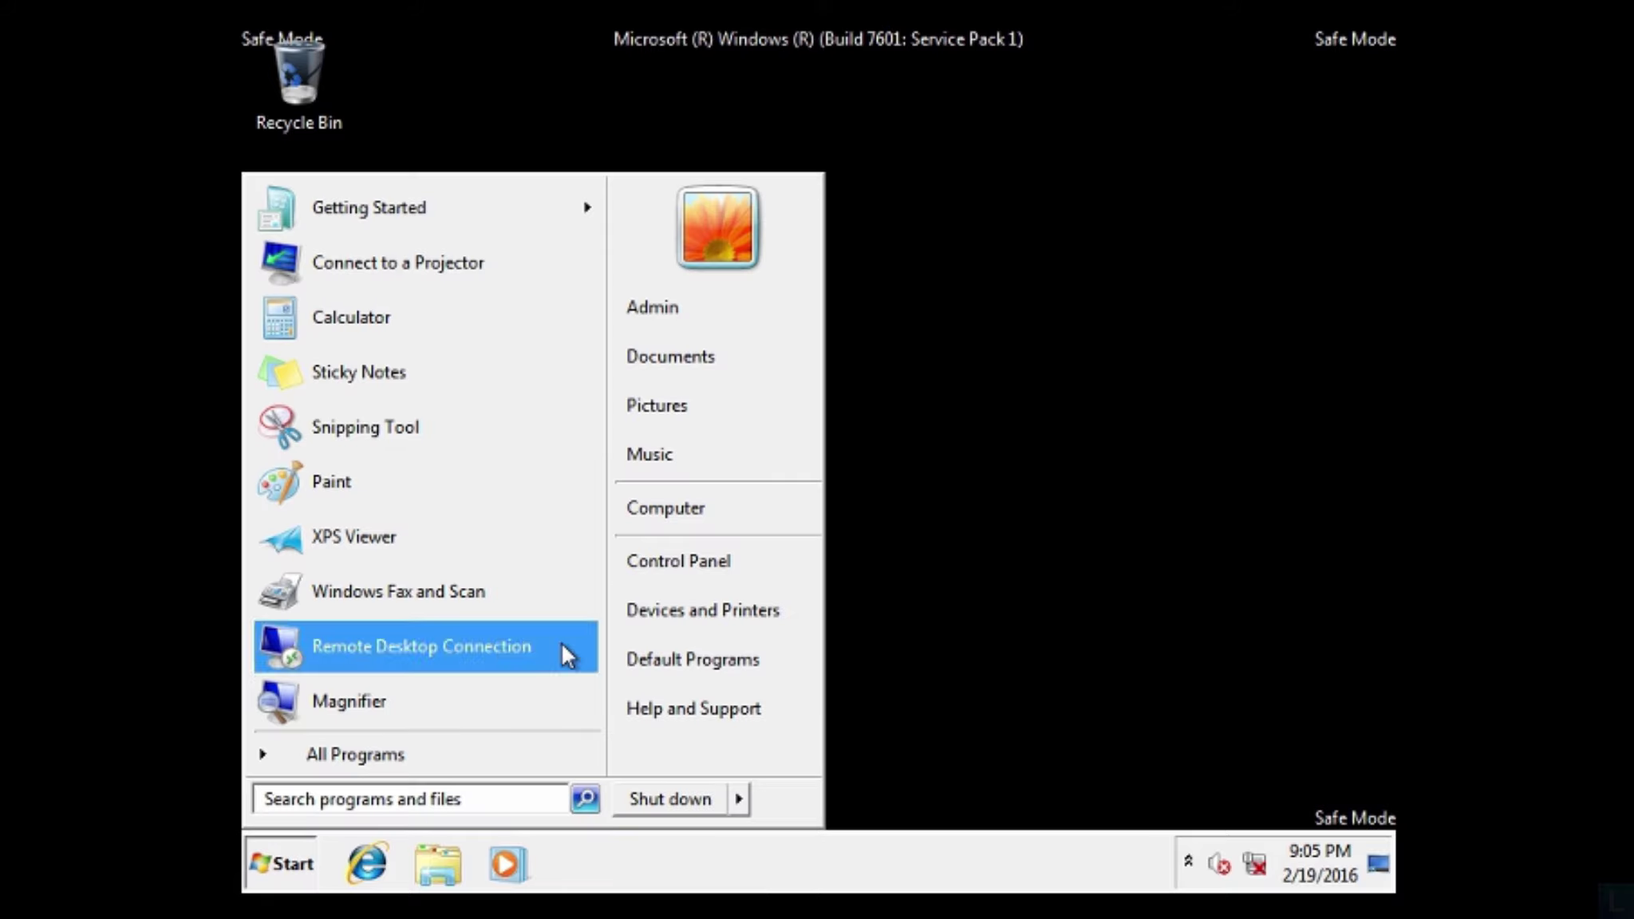
{"action": "left_click", "coordinate": [723, 572]}
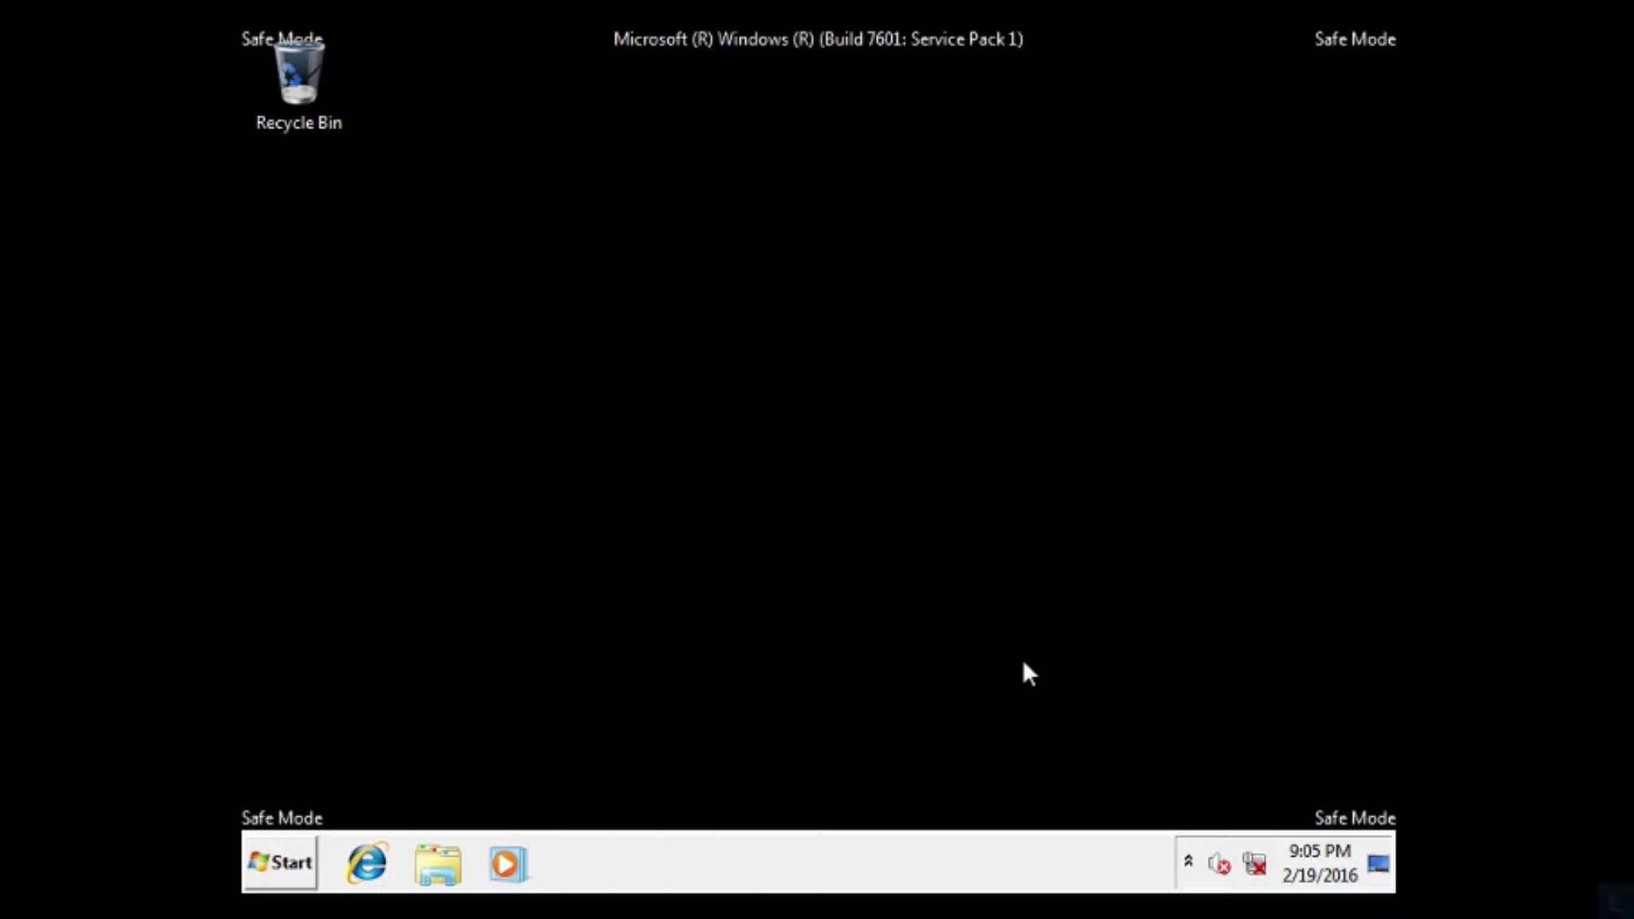
{"action": "left_click", "coordinate": [302, 861]}
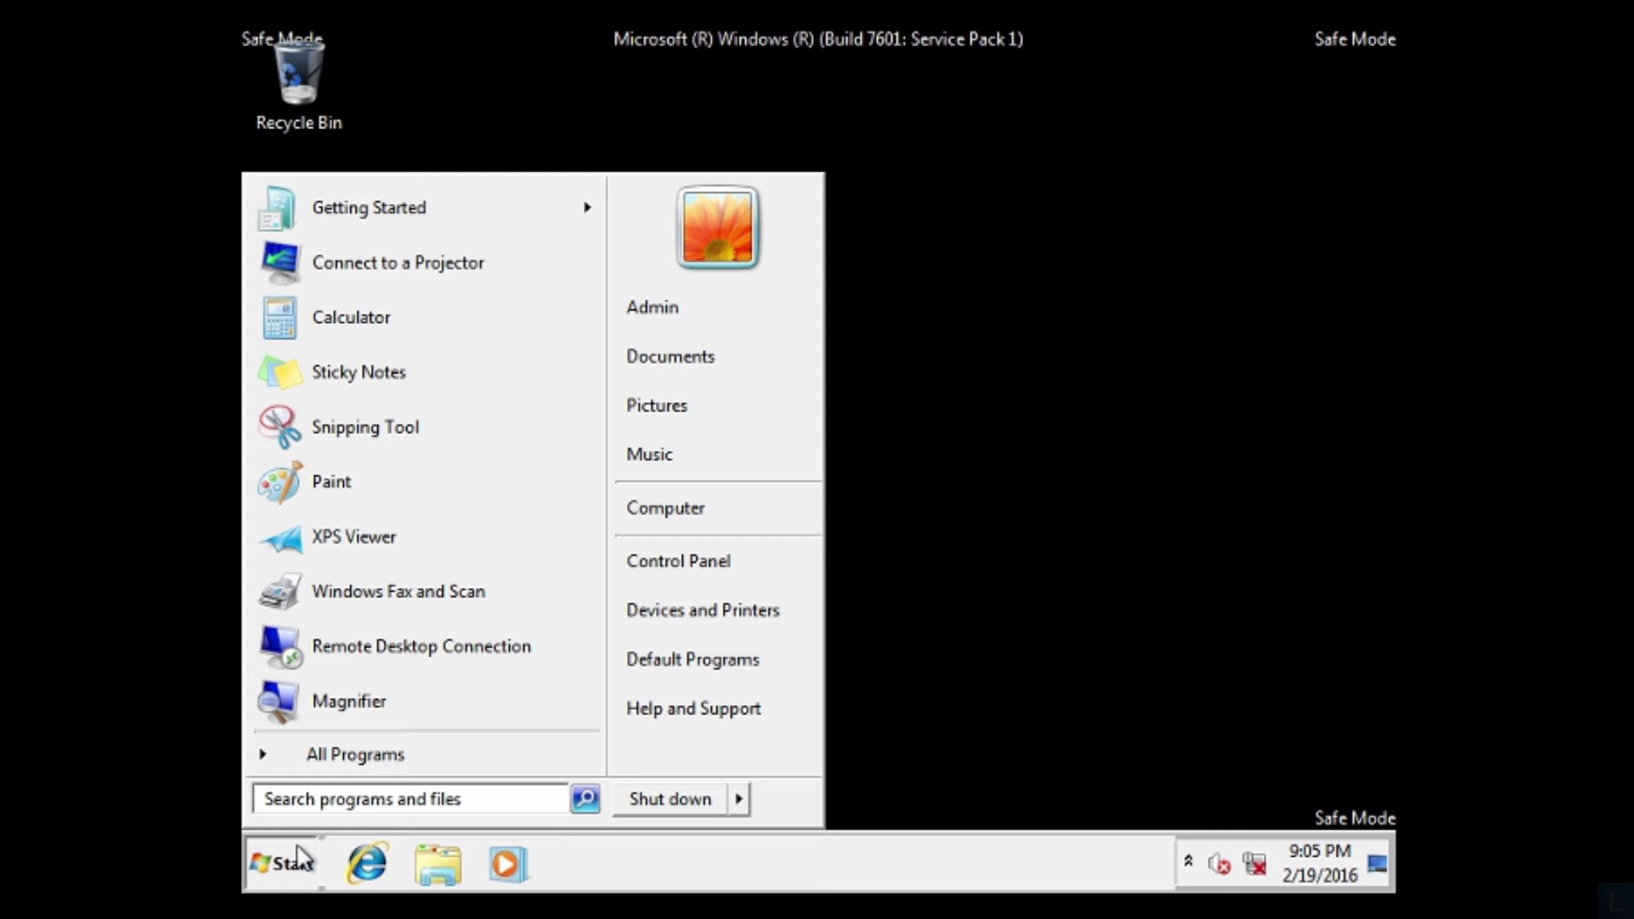
{"action": "left_click", "coordinate": [737, 800]}
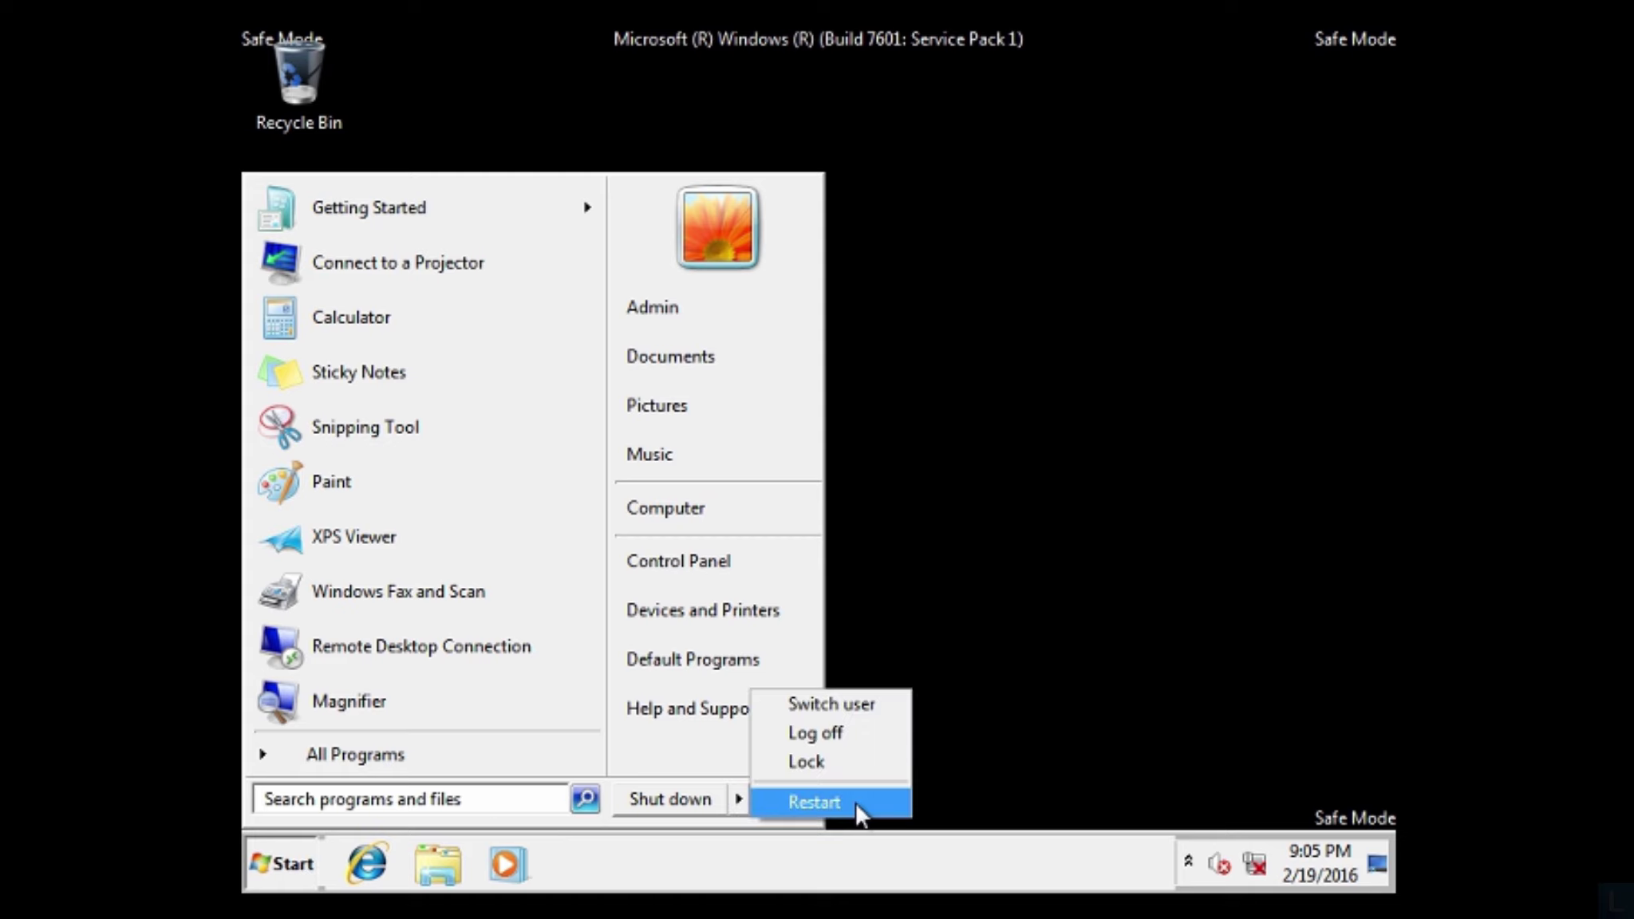
{"action": "left_click", "coordinate": [814, 801]}
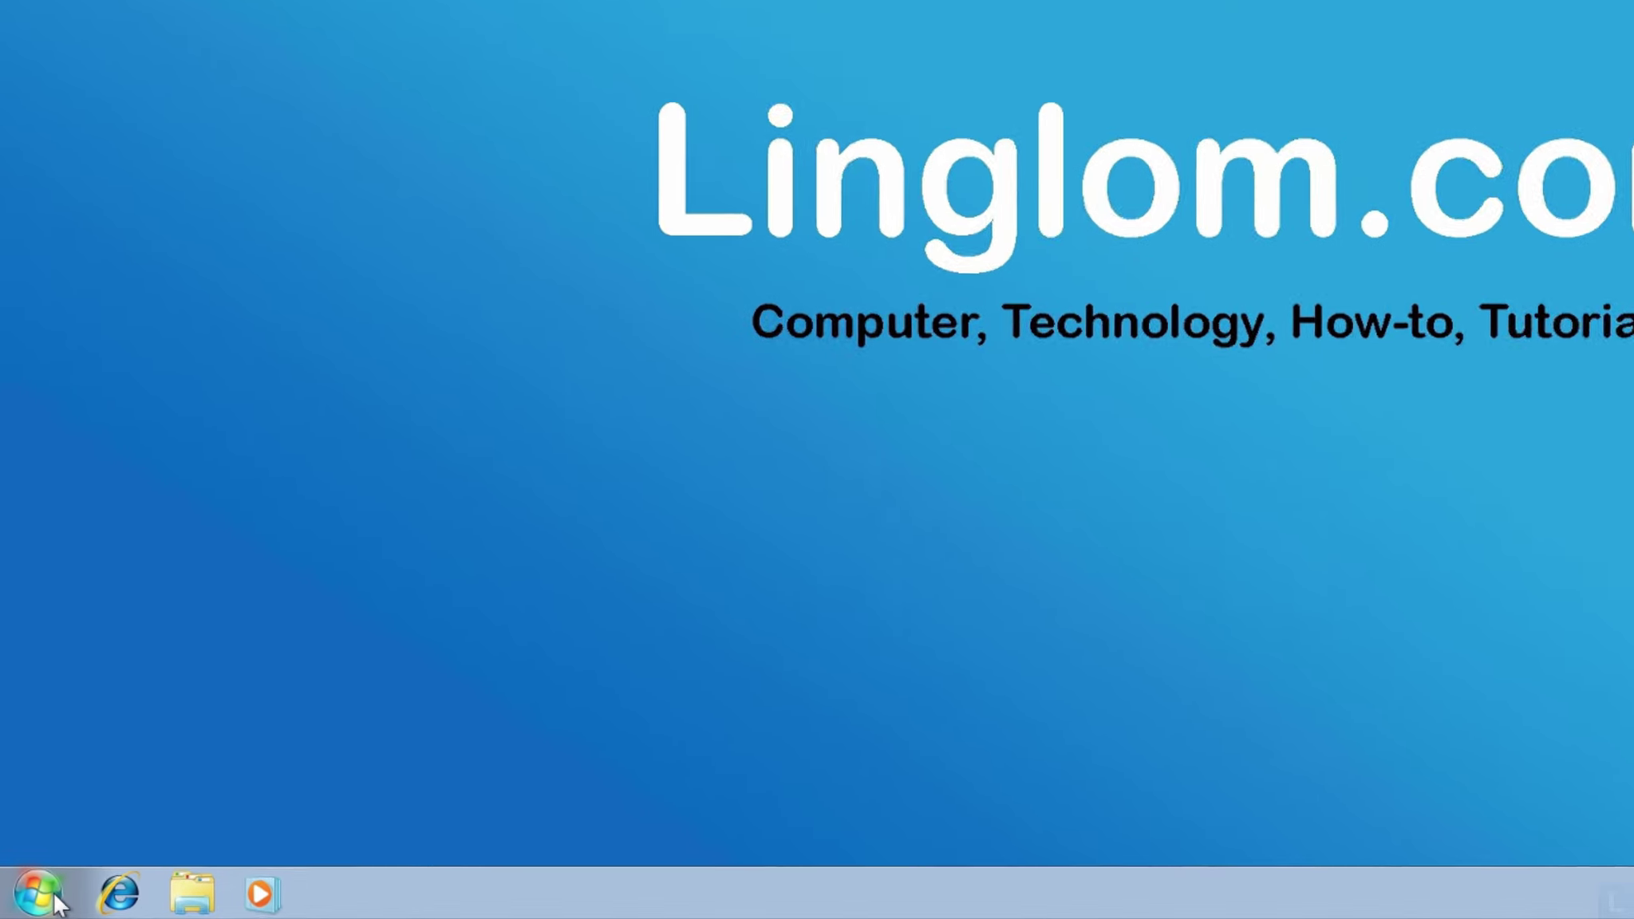
Step: Open the Start menu to search for and launch msconfig
{"action": "left_click", "coordinate": [42, 890]}
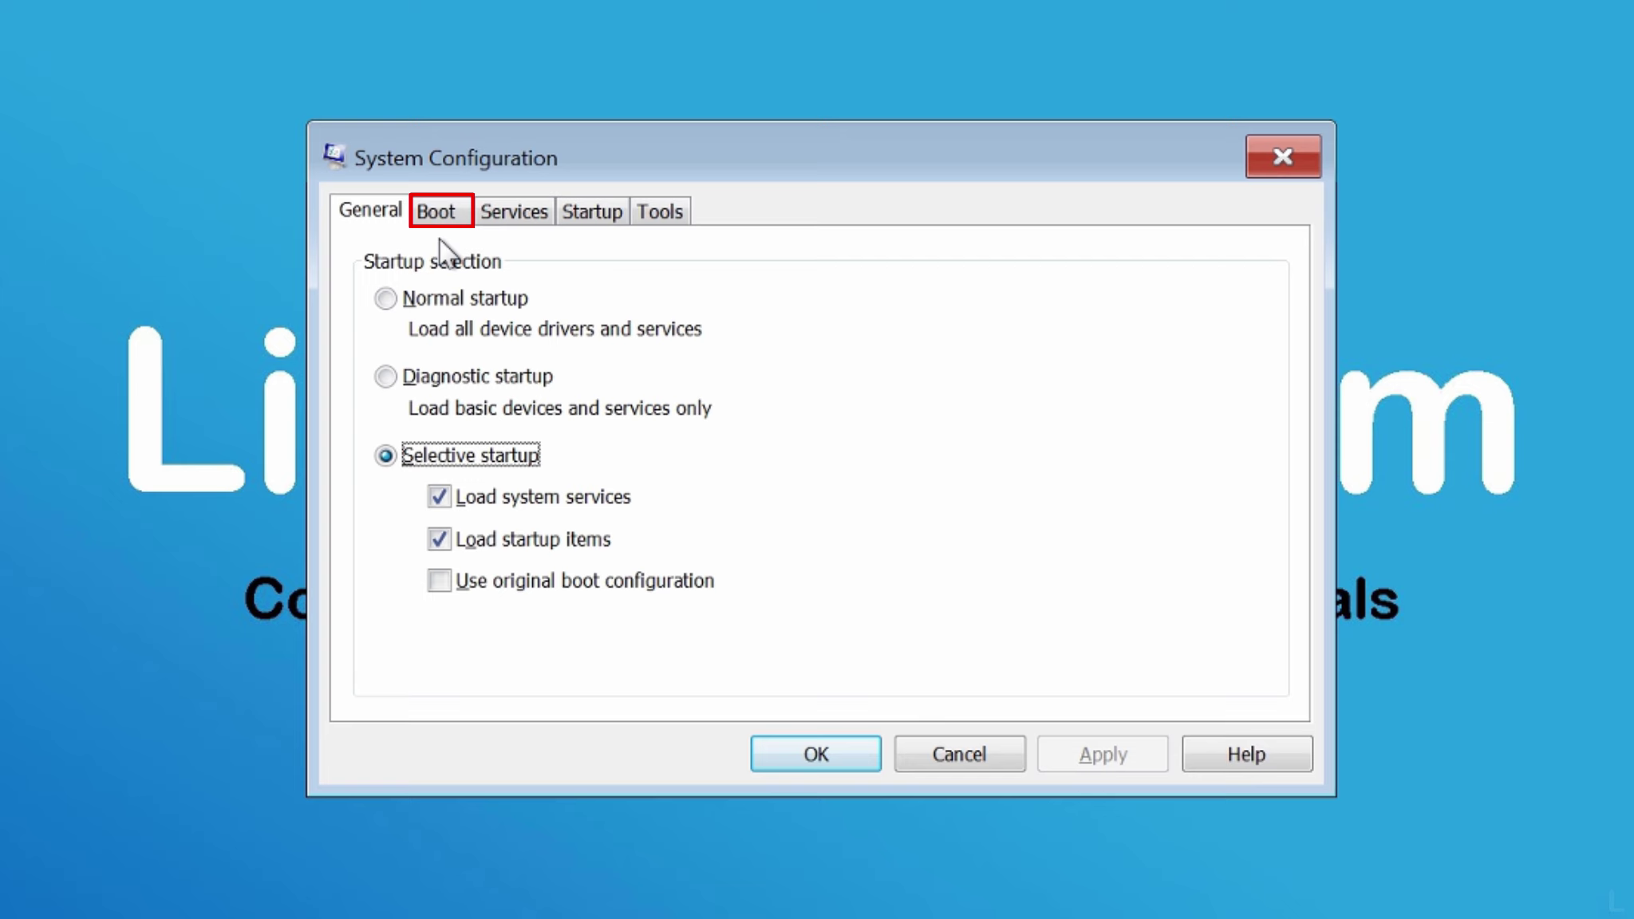
Step: On the Boot tab, enable Safe boot with the Minimal option and apply it with OK
{"action": "left_click", "coordinate": [438, 212]}
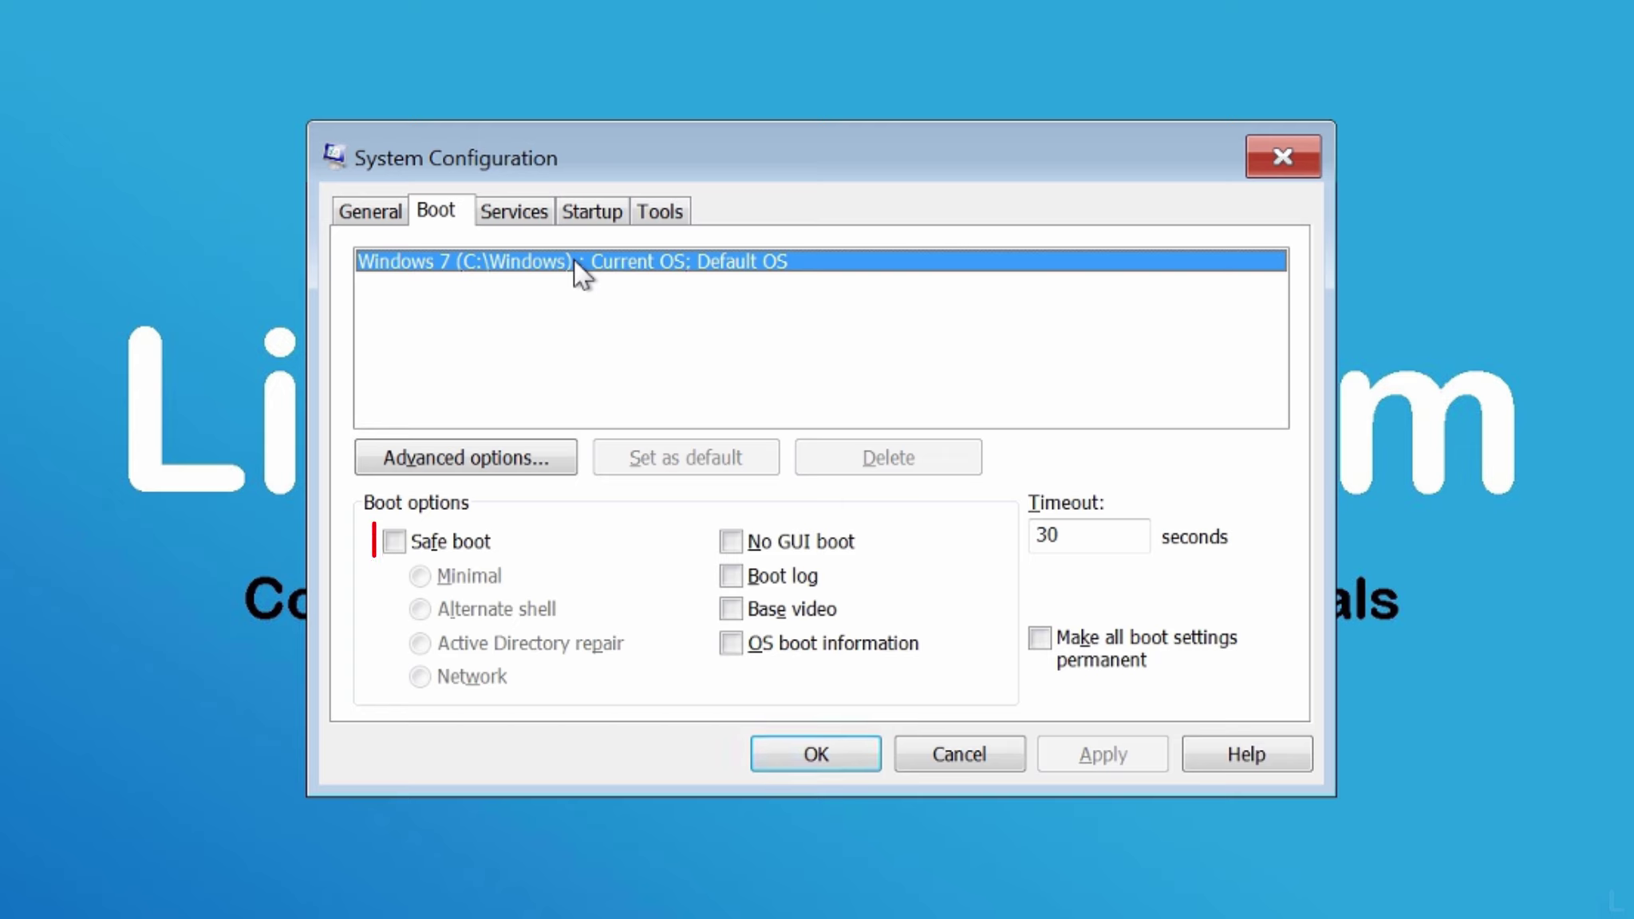
{"action": "left_click", "coordinate": [467, 543]}
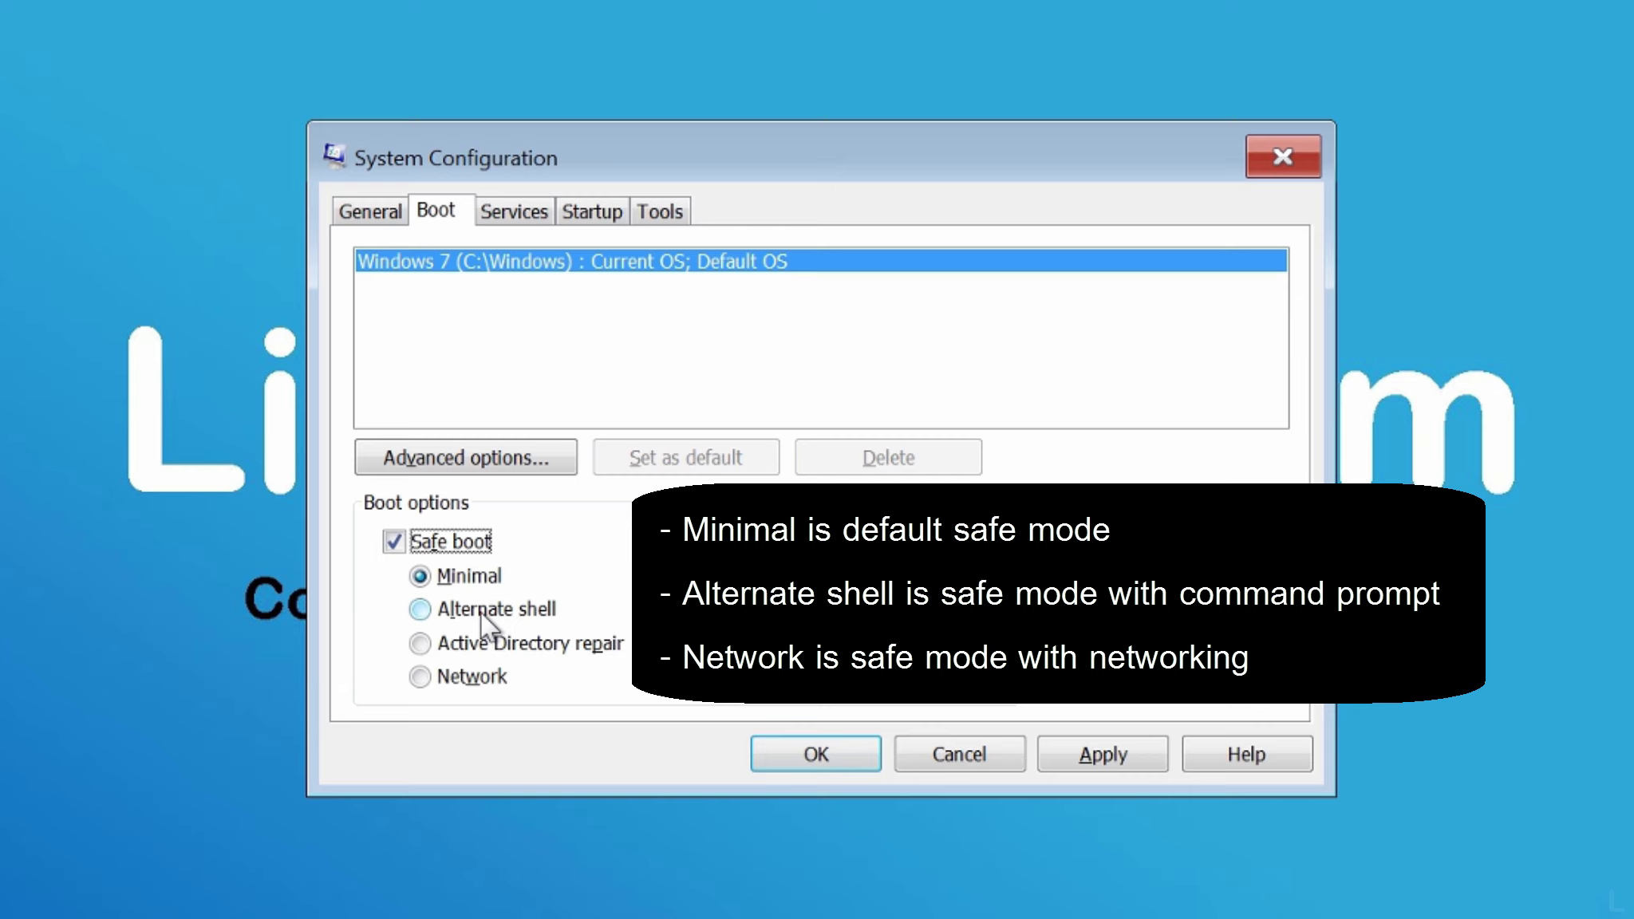
{"action": "left_click", "coordinate": [488, 611]}
{"action": "left_click", "coordinate": [478, 678]}
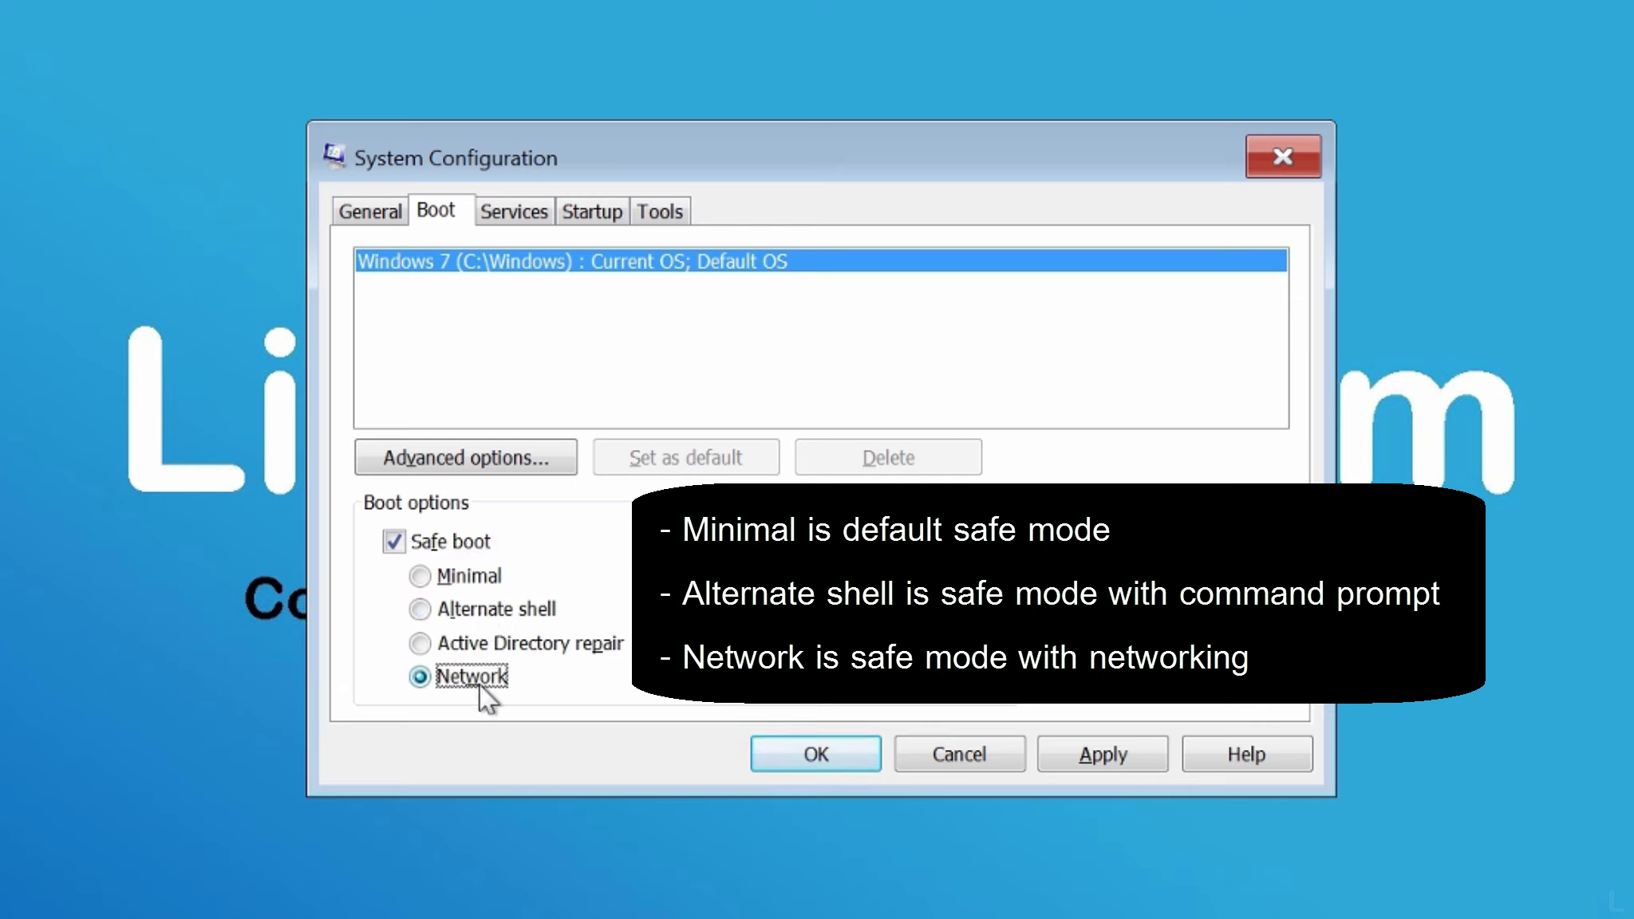
{"action": "left_click", "coordinate": [481, 579]}
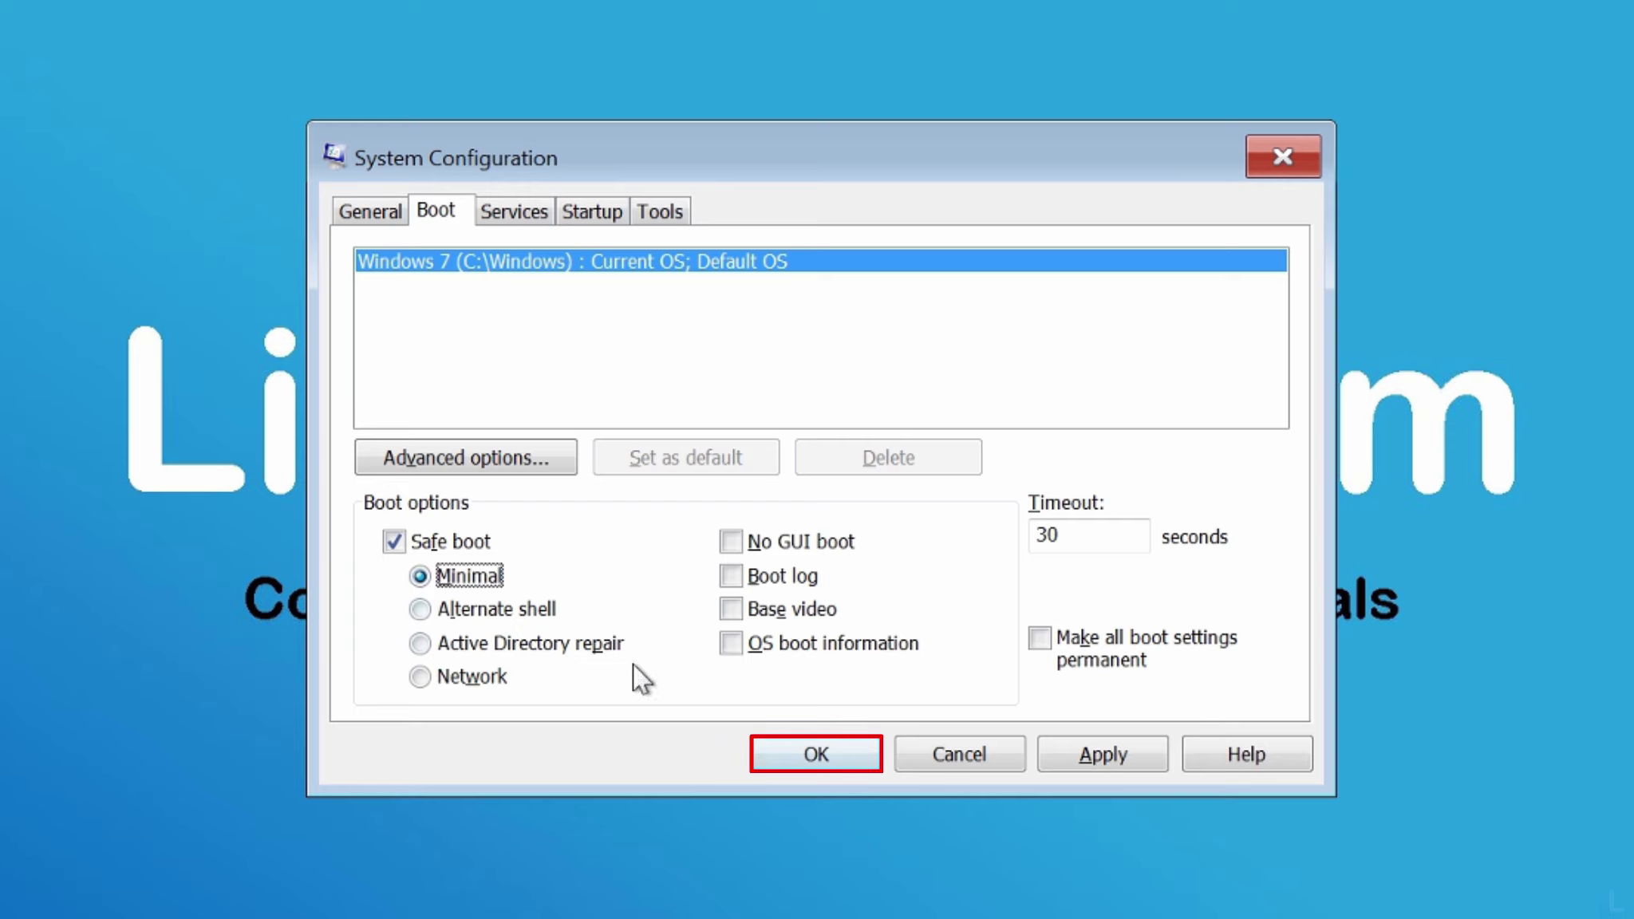
{"action": "left_click", "coordinate": [825, 758]}
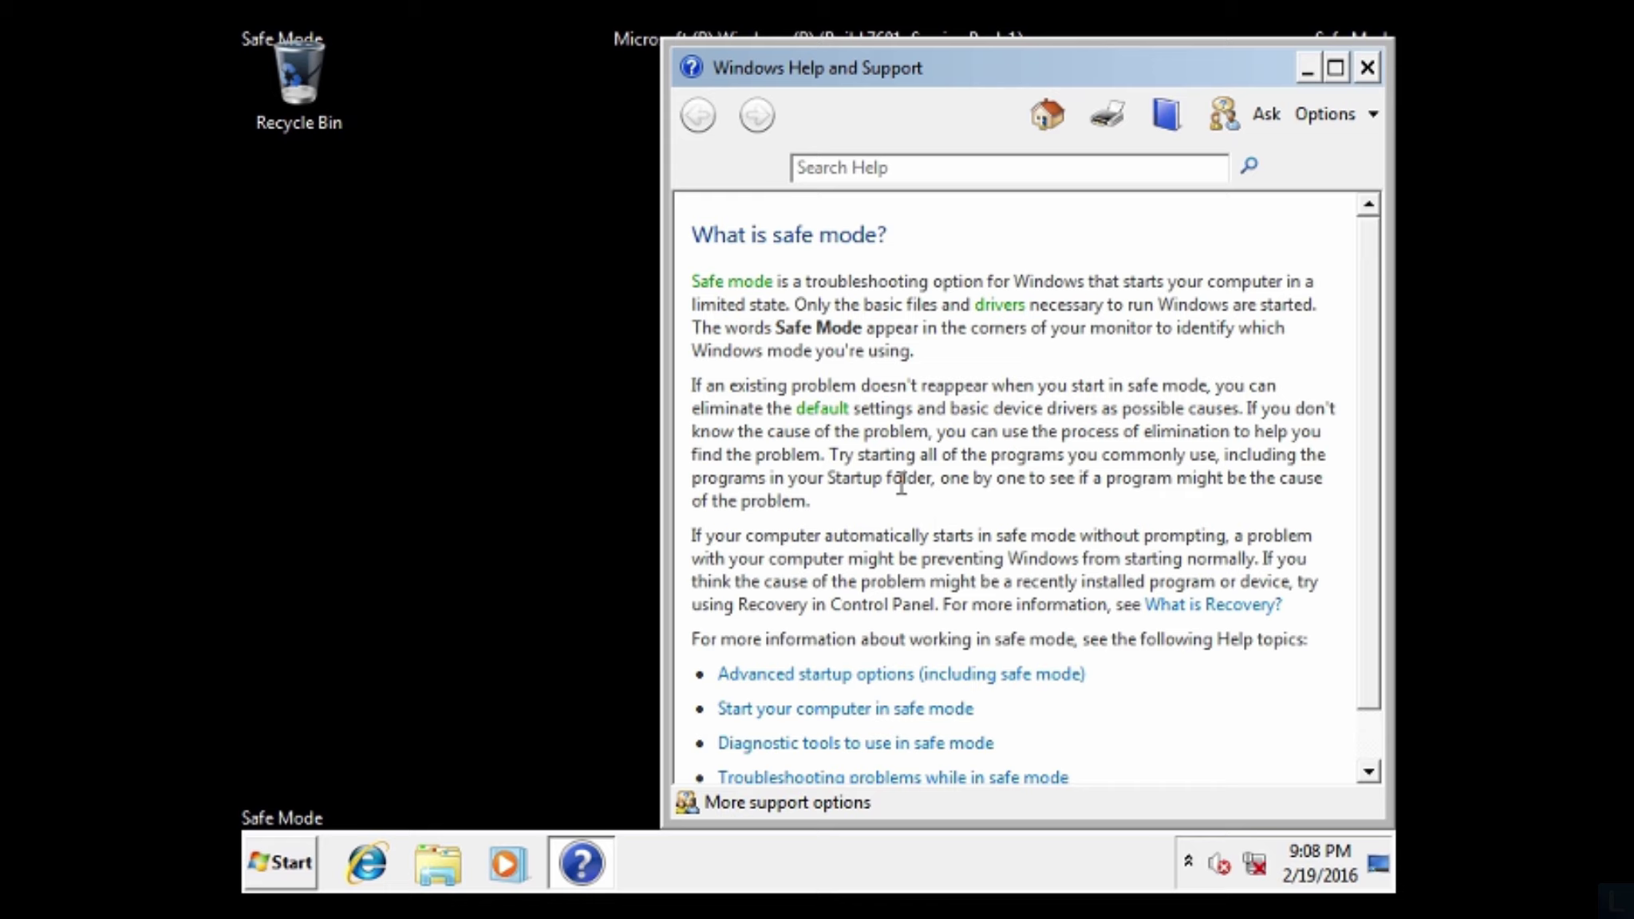
Step: Close the Safe Mode help window and open Control Panel from the Start menu
{"action": "left_click", "coordinate": [1368, 70]}
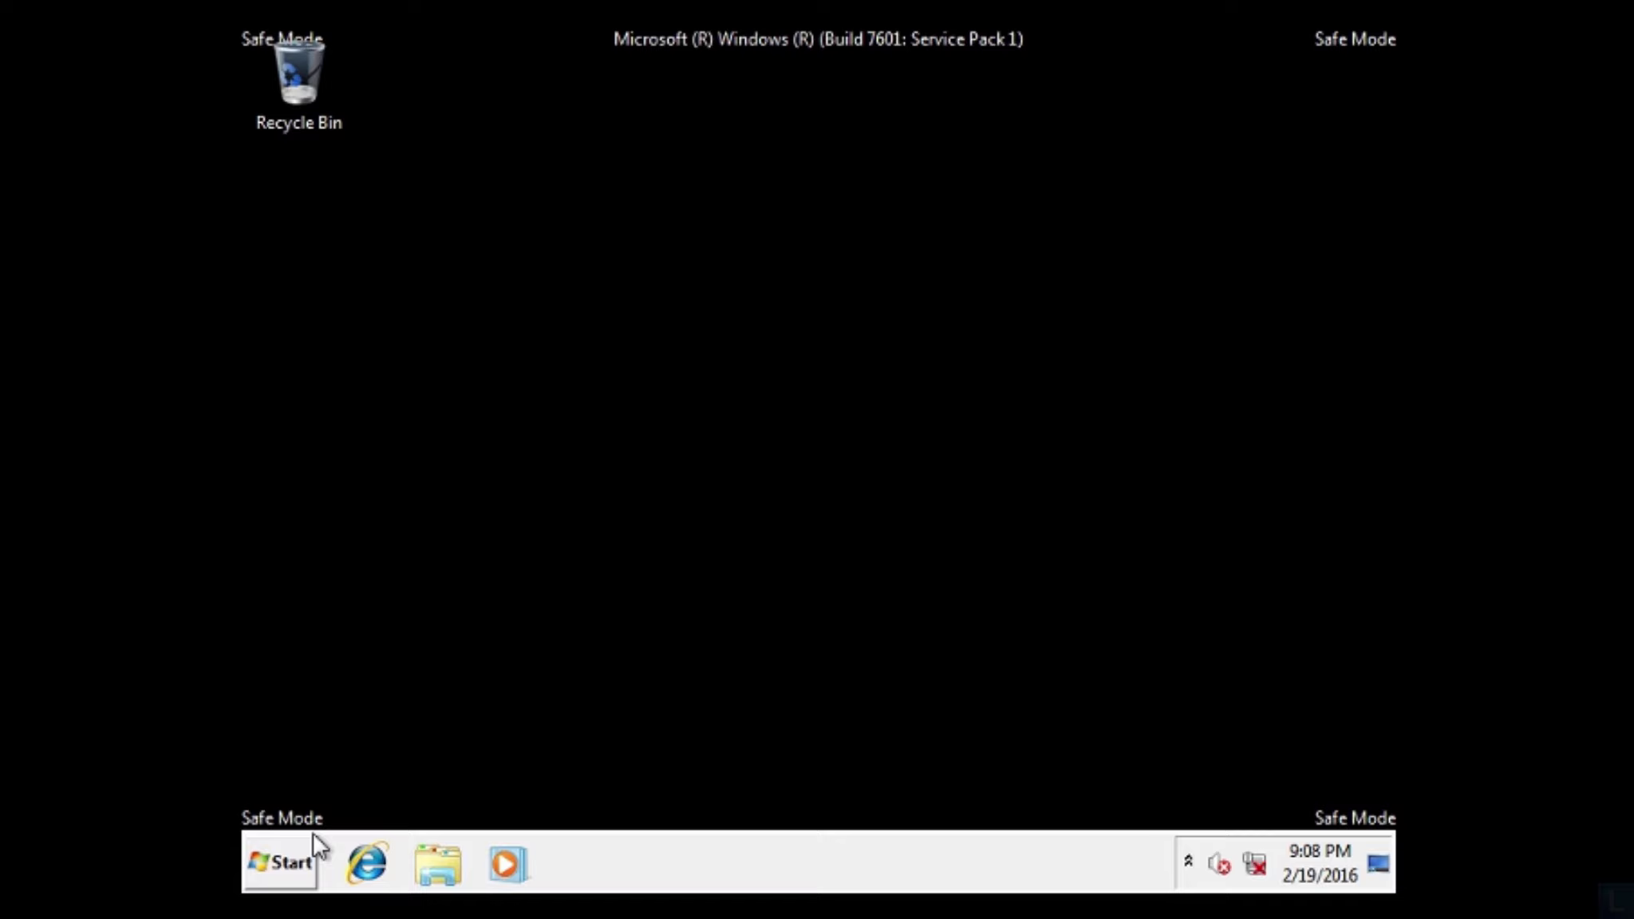
{"action": "left_click", "coordinate": [273, 861]}
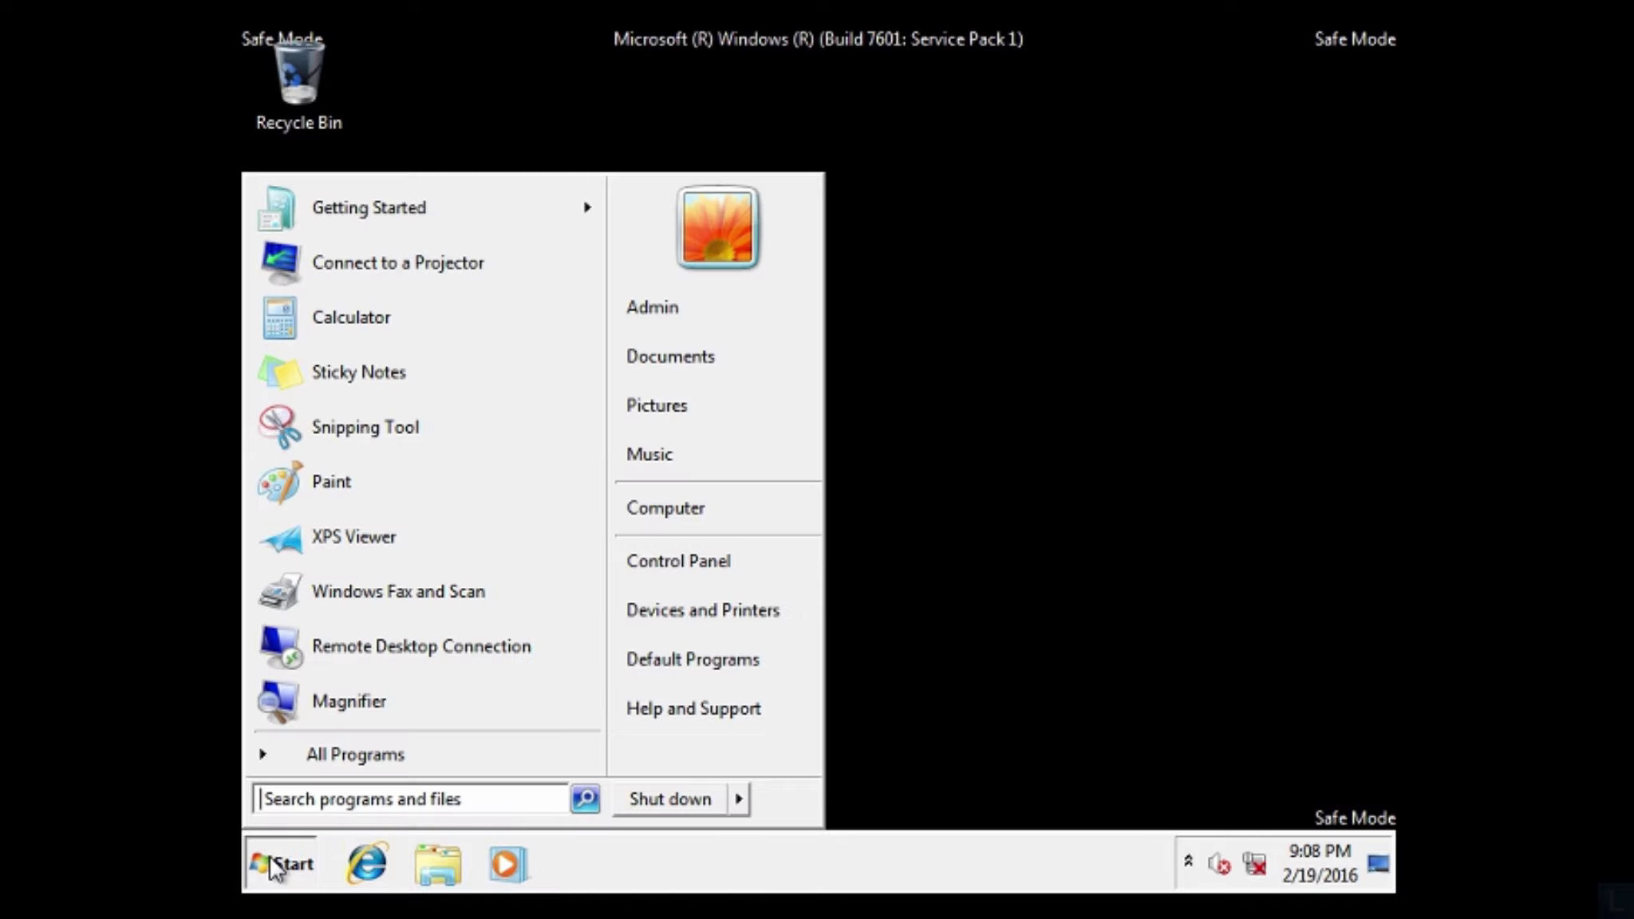
{"action": "left_click", "coordinate": [733, 568]}
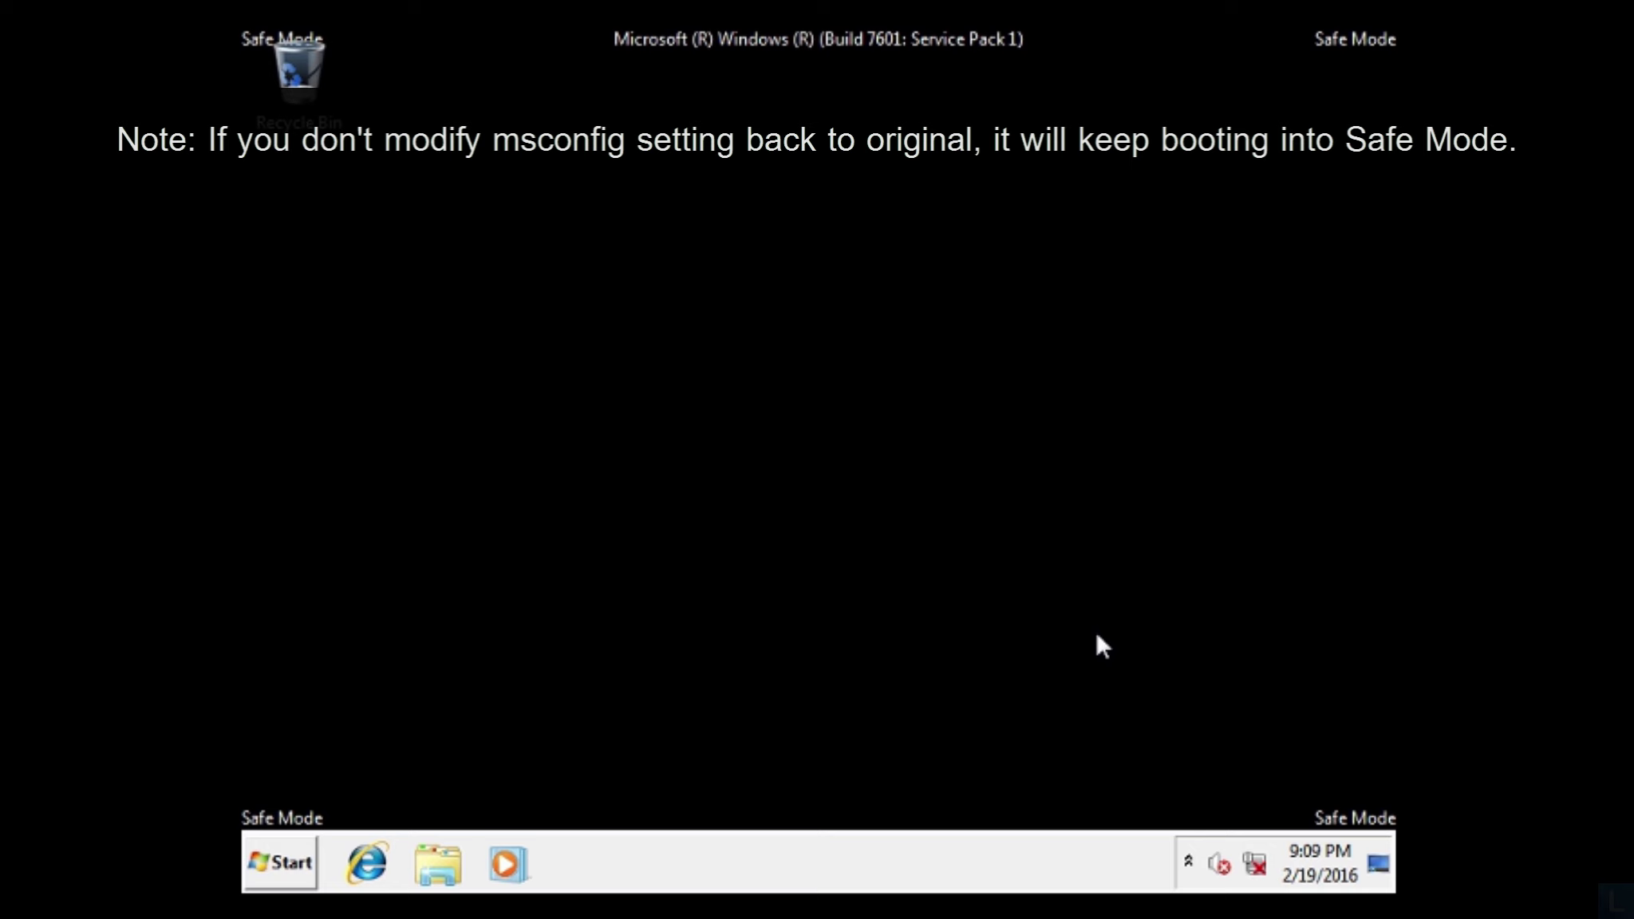
Step: Launch msconfig from the Start search and untick Safe boot on the Boot tab
{"action": "left_click", "coordinate": [284, 865]}
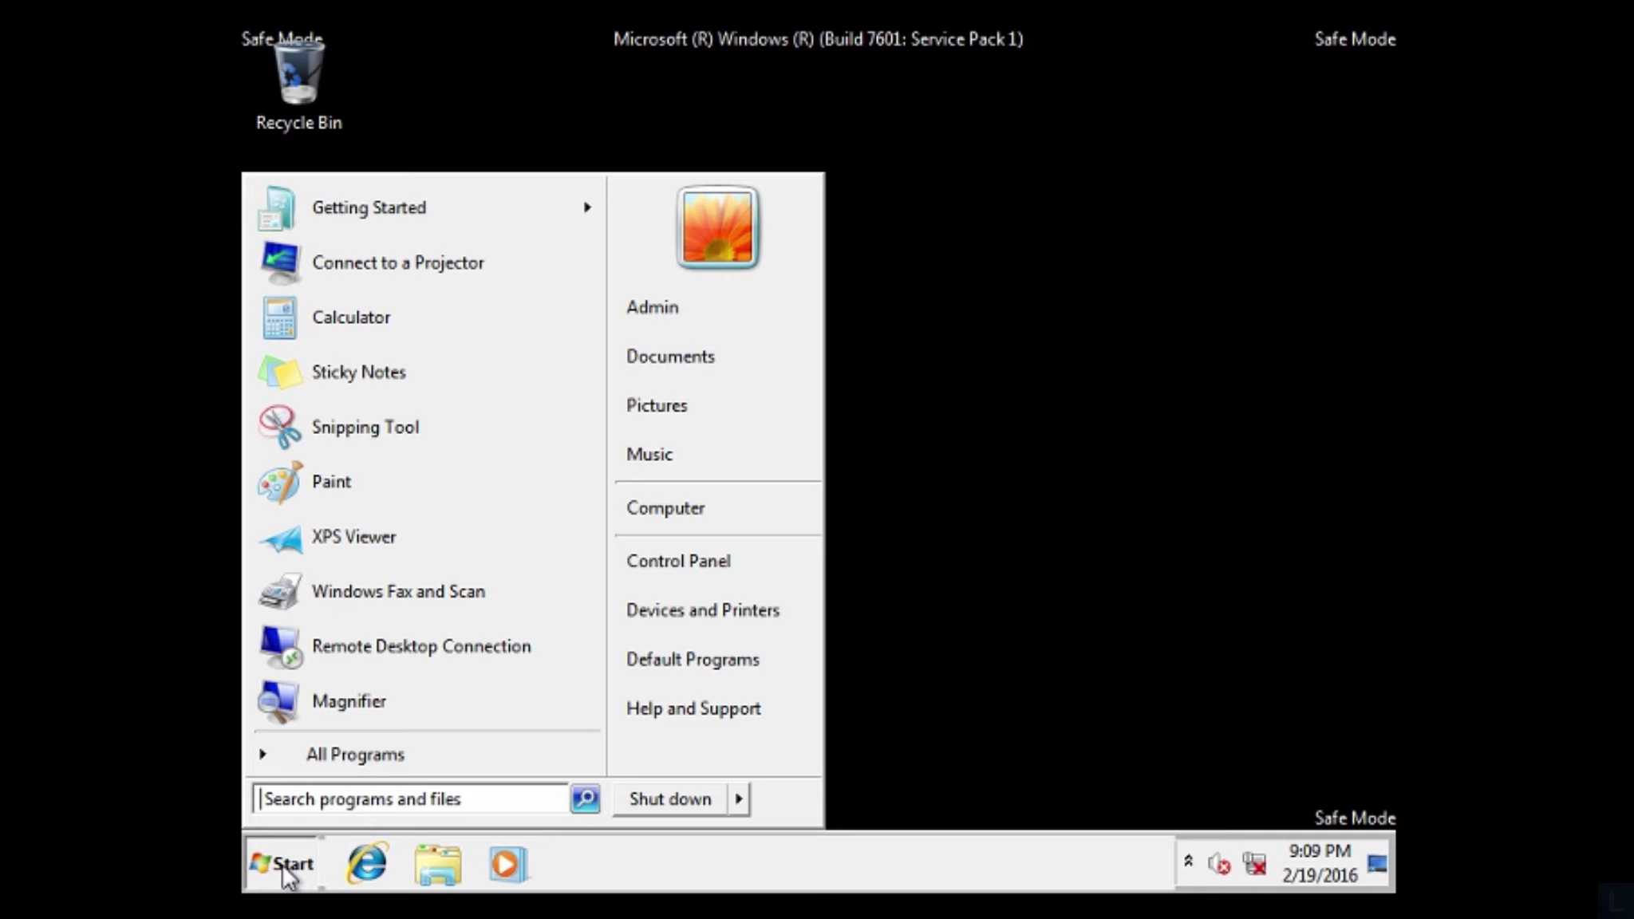
{"action": "left_click", "coordinate": [438, 798]}
{"action": "type", "text": "msco"}
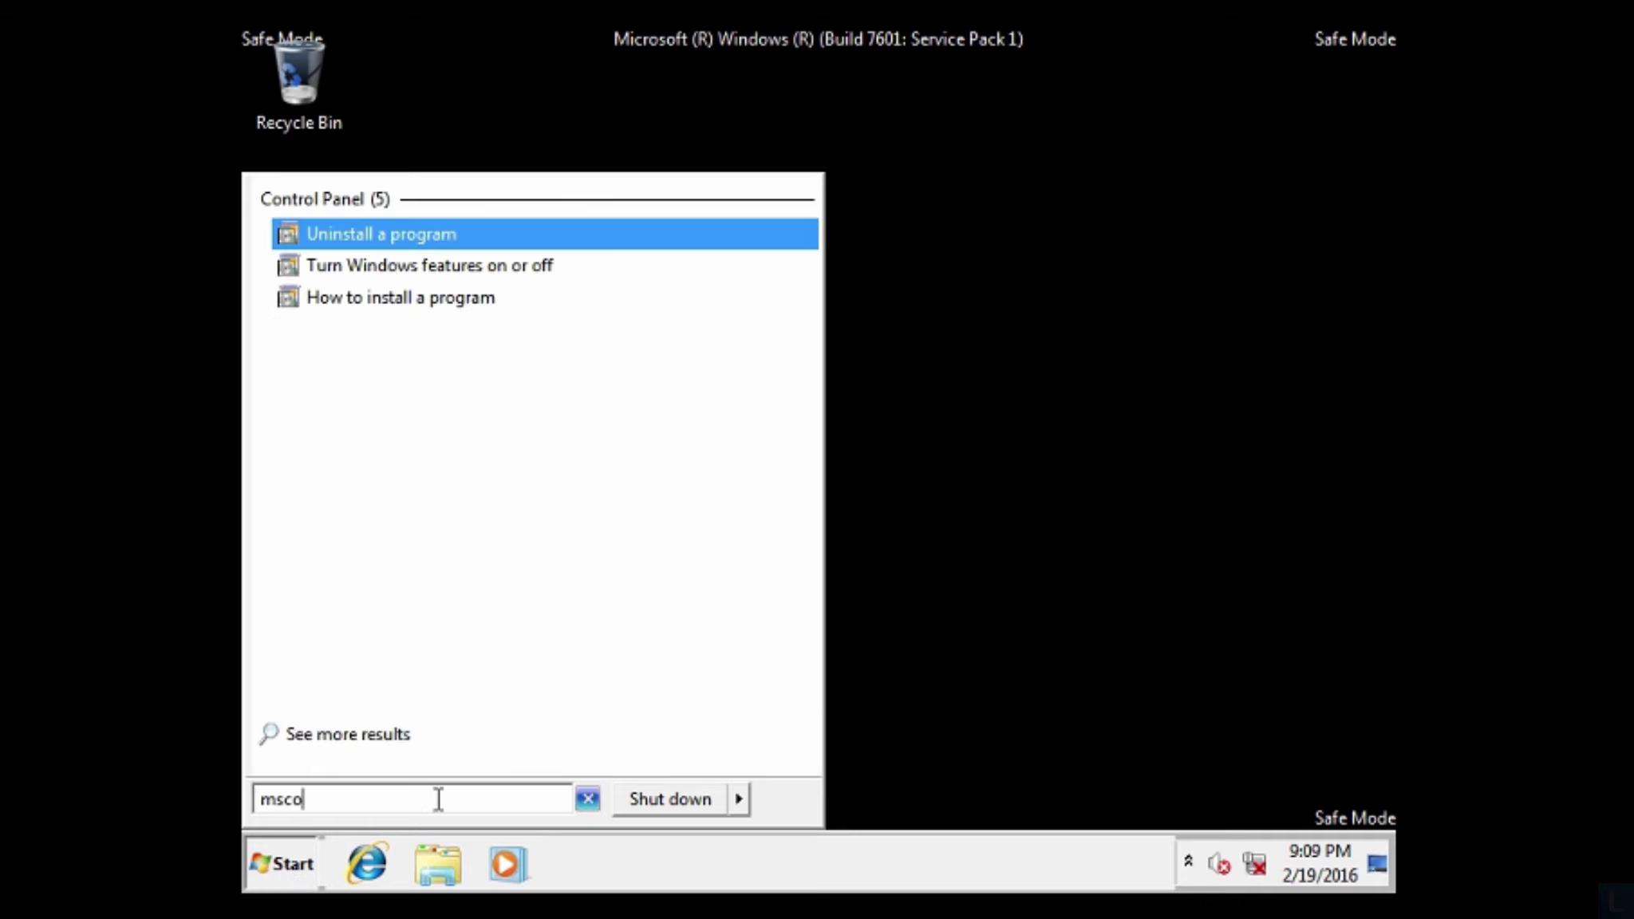
{"action": "type", "text": "nfig"}
{"action": "key", "text": "Return"}
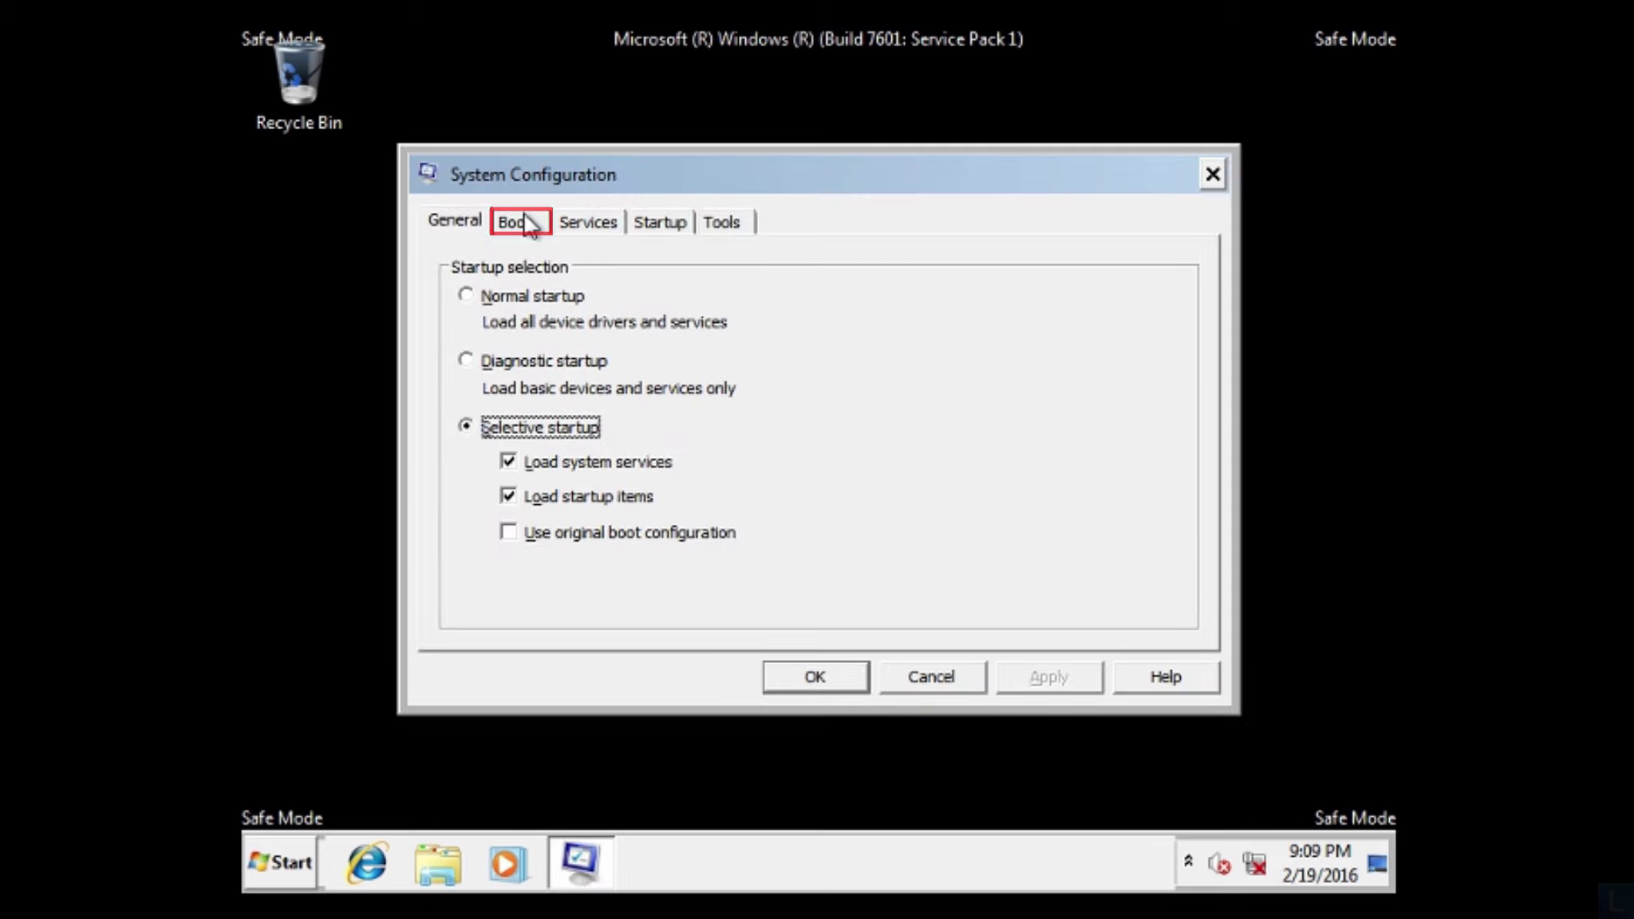
{"action": "left_click", "coordinate": [524, 227]}
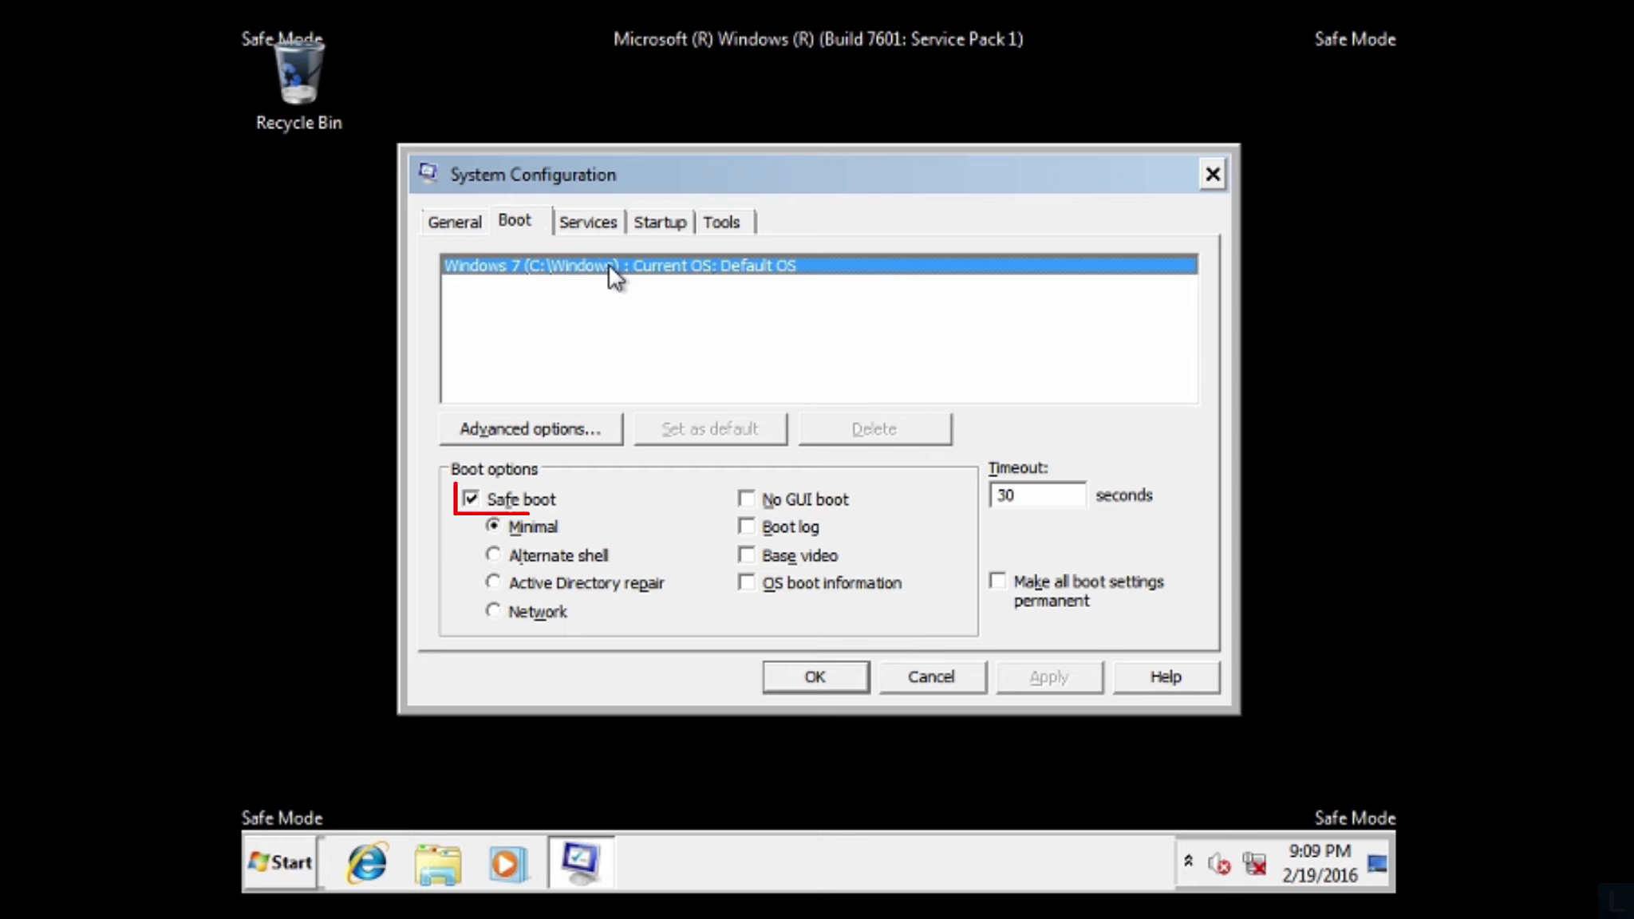
{"action": "left_click", "coordinate": [538, 507]}
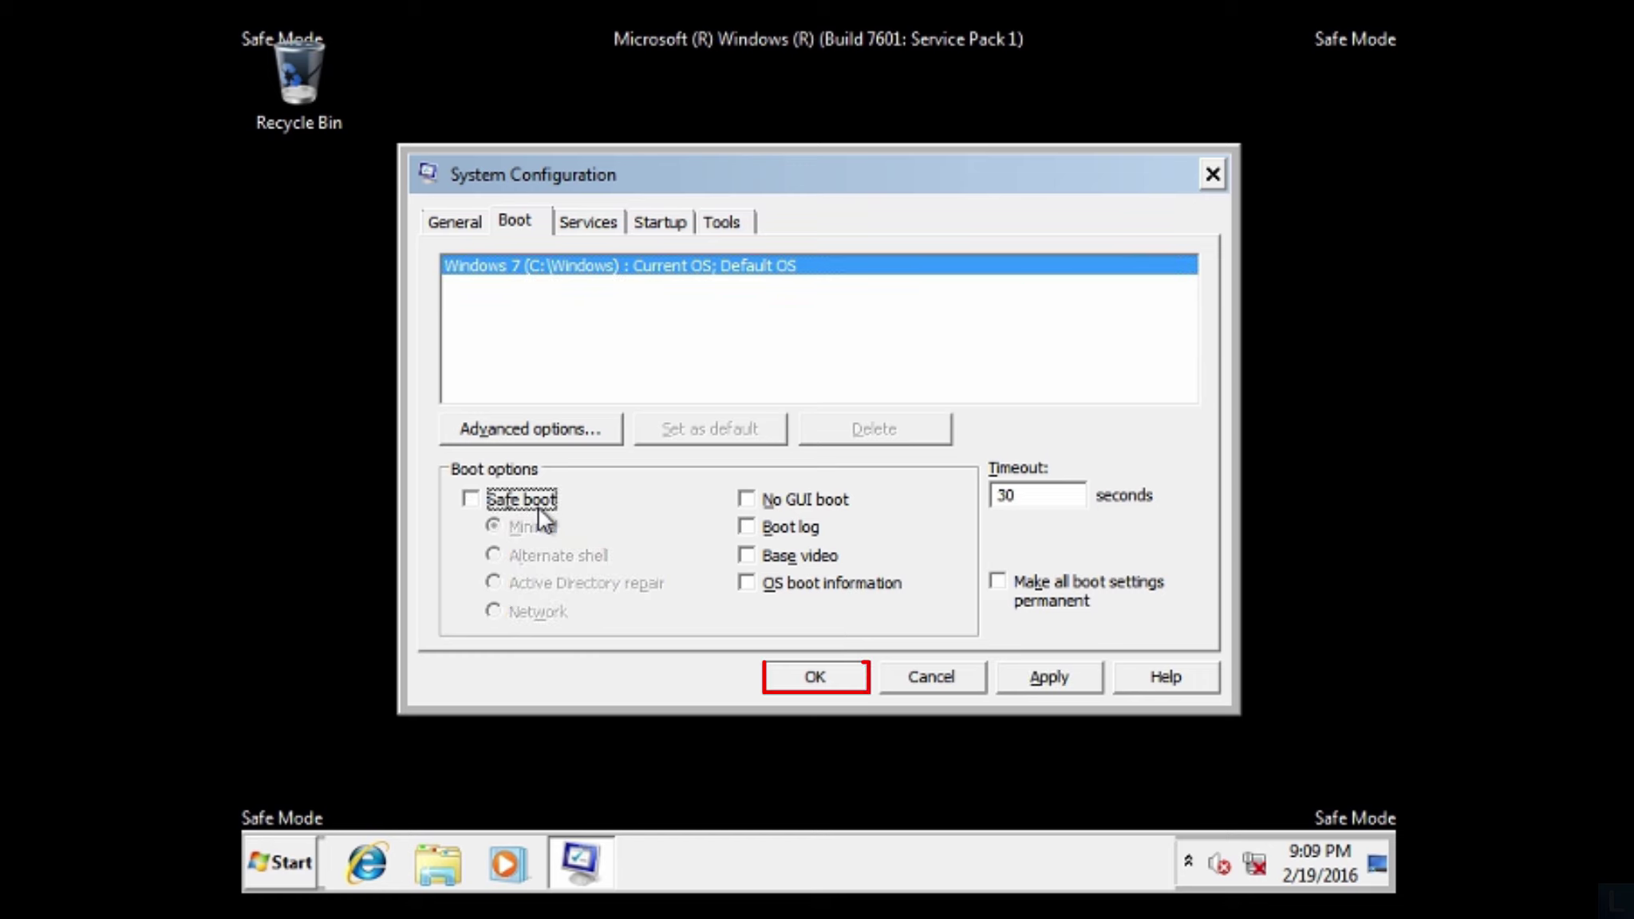
Step: Save the Safe boot change with OK and accept the Restart prompt
{"action": "left_click", "coordinate": [840, 682]}
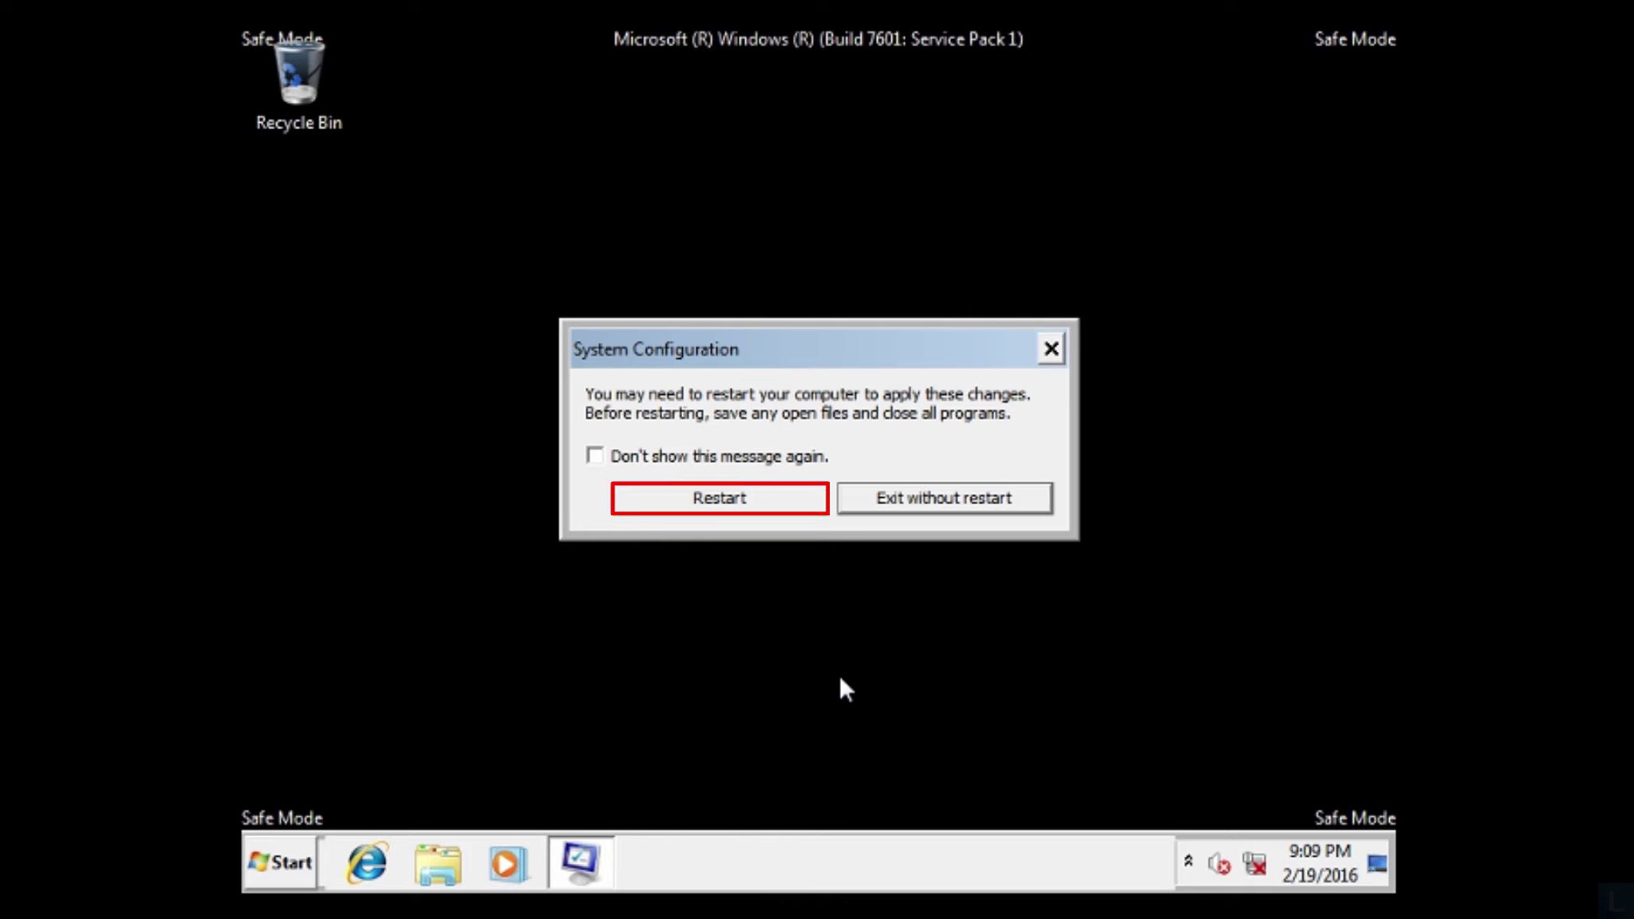
{"action": "left_click", "coordinate": [739, 510]}
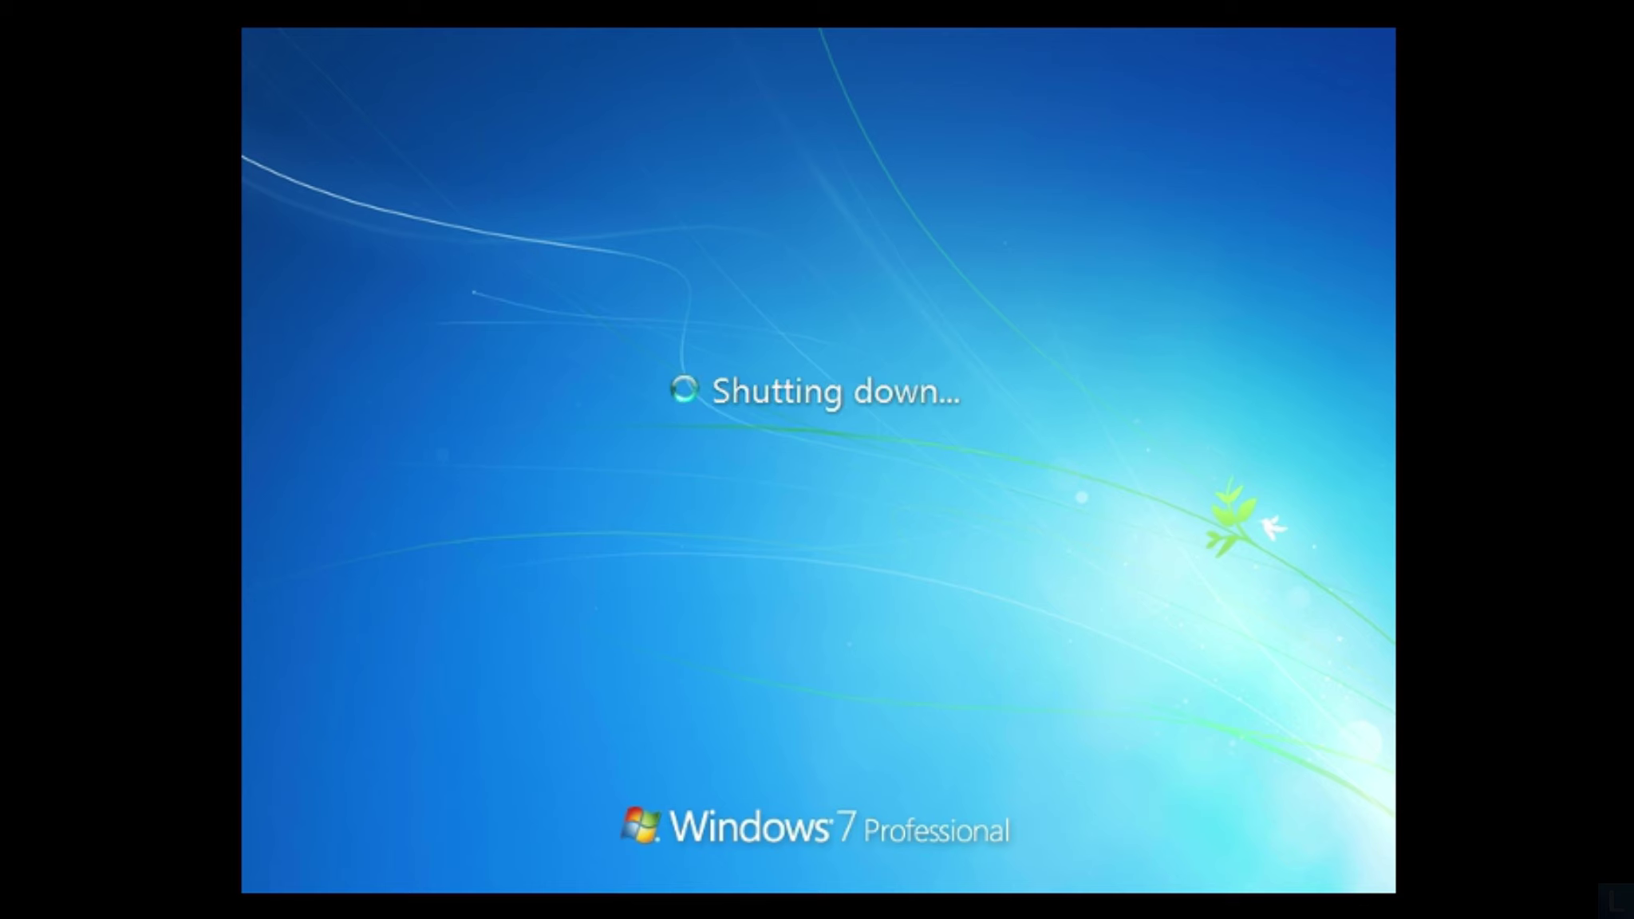